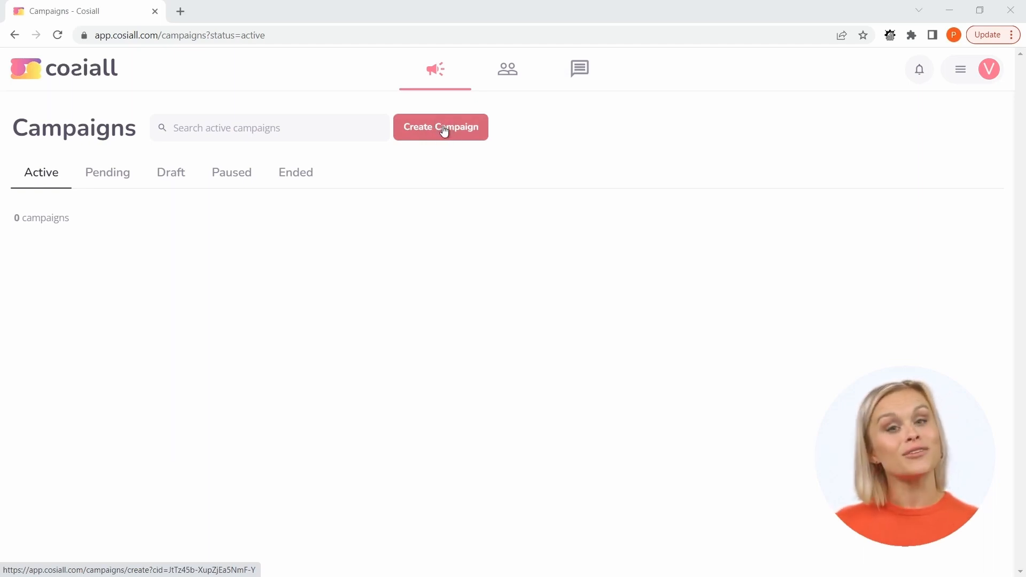
Open the draft campaign "Cosiall - Decision makers in USA" to see its campaign details.
{"action": "left_click", "coordinate": [173, 184]}
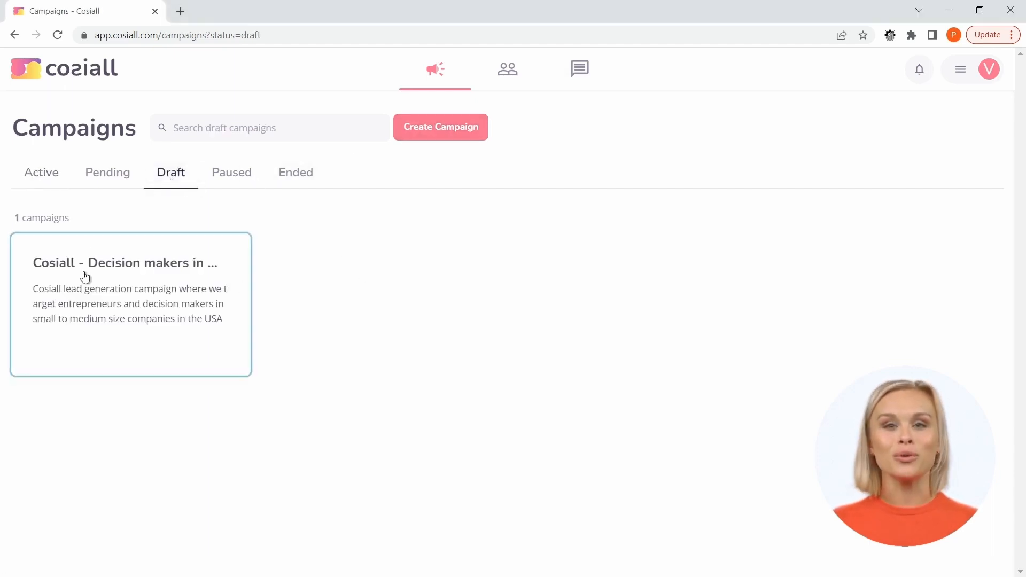
{"action": "left_click", "coordinate": [122, 268]}
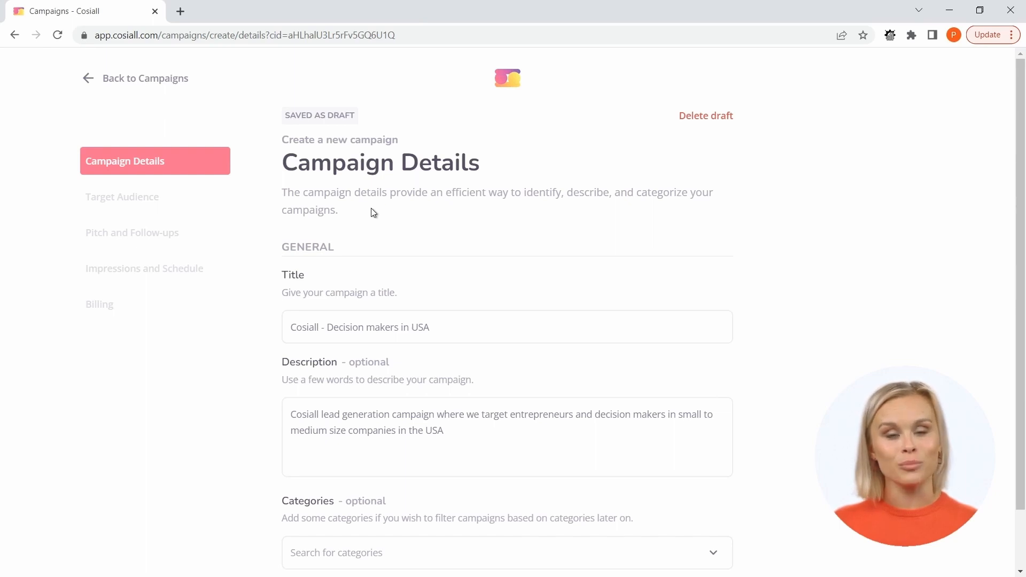
{"action": "scroll", "coordinate": [373, 213], "scroll_direction": "down", "scroll_amount": 1}
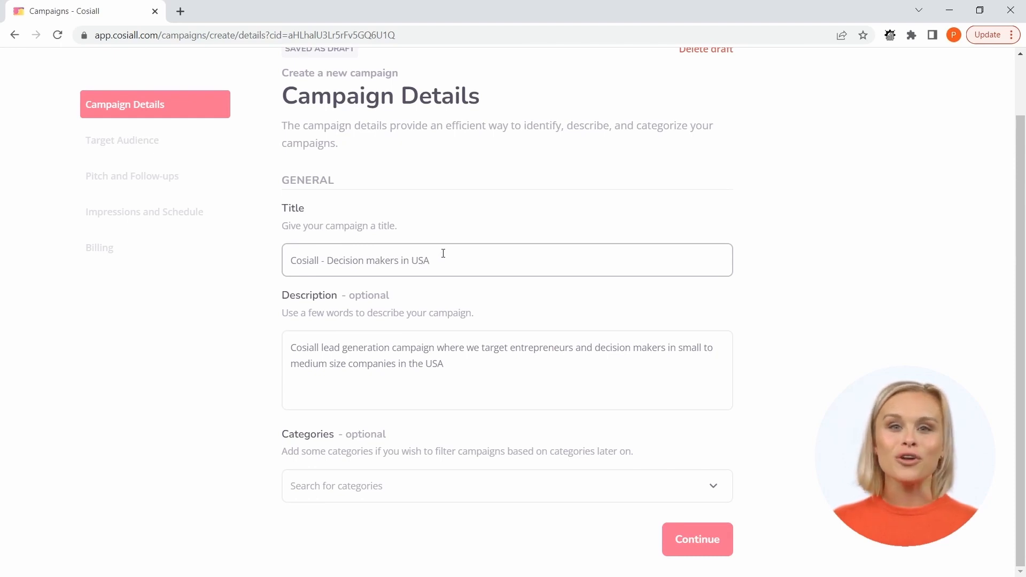
Review the draft's title and saved status without editing them, and continue to the Target Audience stage.
{"action": "left_click", "coordinate": [292, 259]}
{"action": "double_click", "coordinate": [293, 260]}
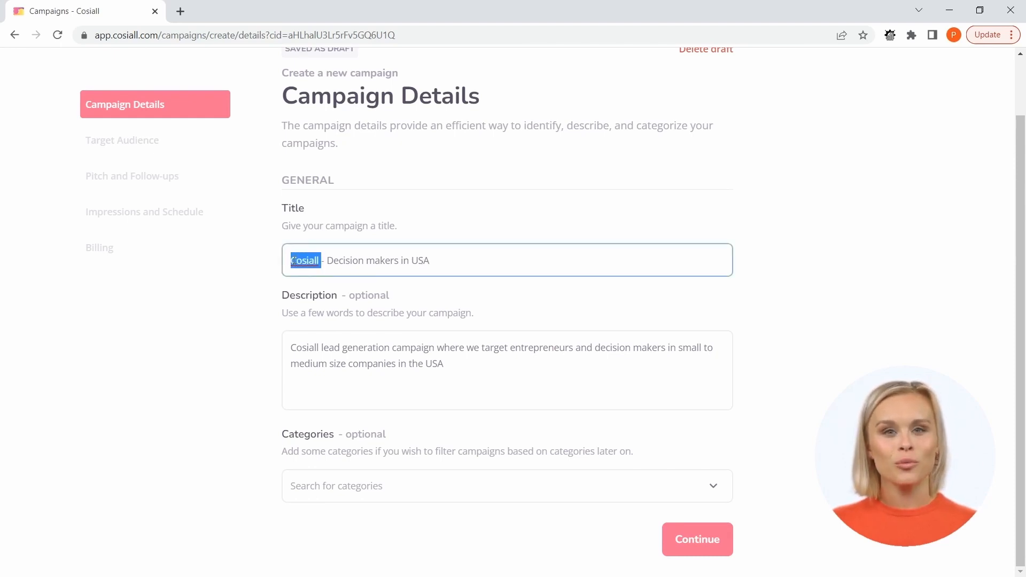
{"action": "left_click", "coordinate": [460, 258]}
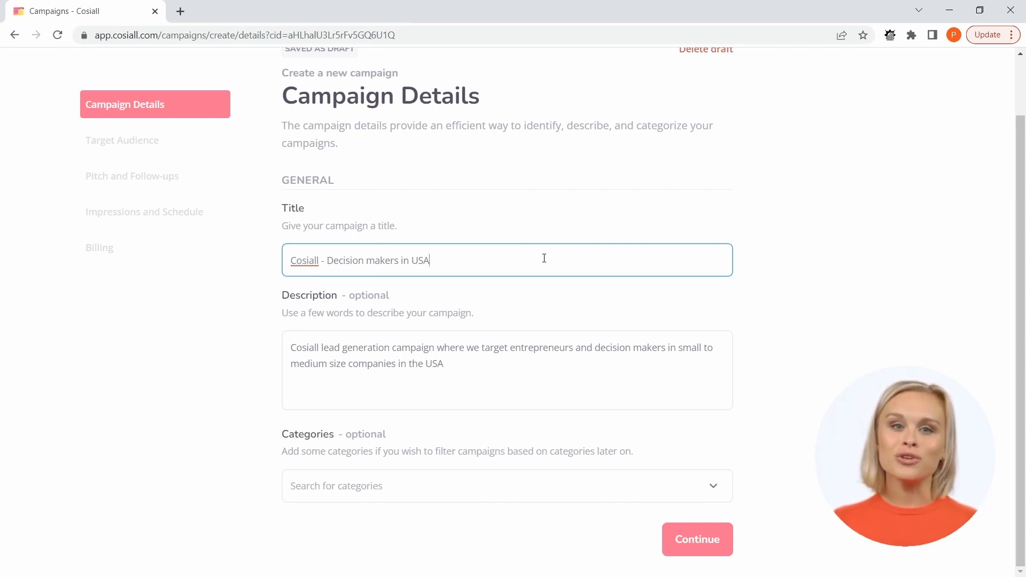
{"action": "scroll", "coordinate": [418, 131], "scroll_direction": "up", "scroll_amount": 2}
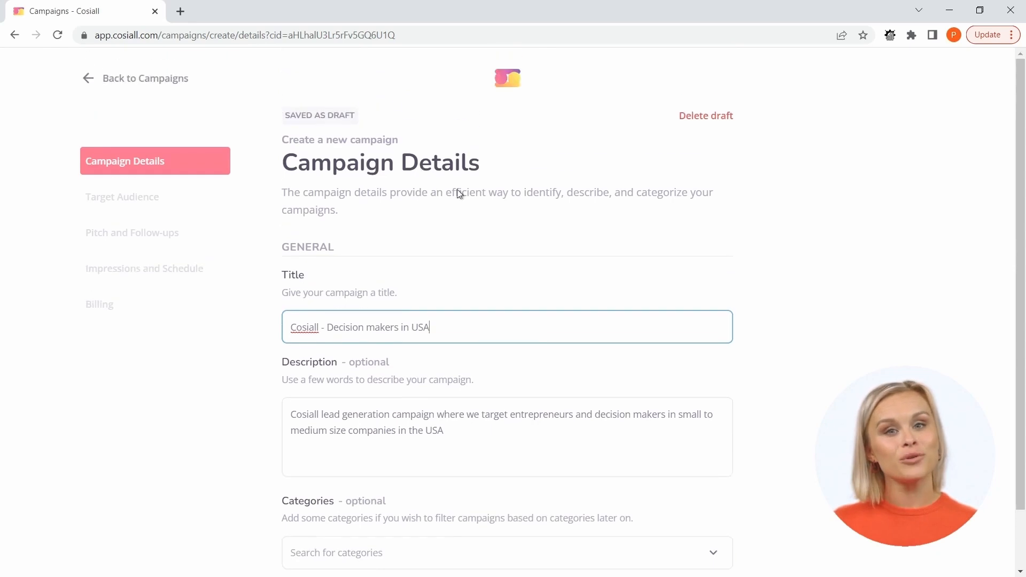
{"action": "left_click", "coordinate": [344, 114]}
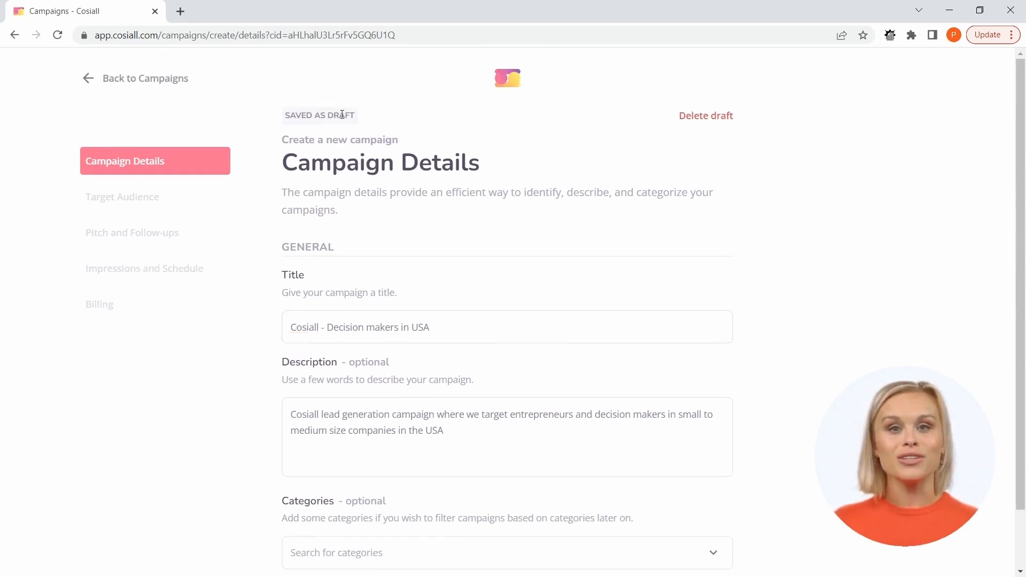
{"action": "scroll", "coordinate": [458, 225], "scroll_direction": "down", "scroll_amount": 1}
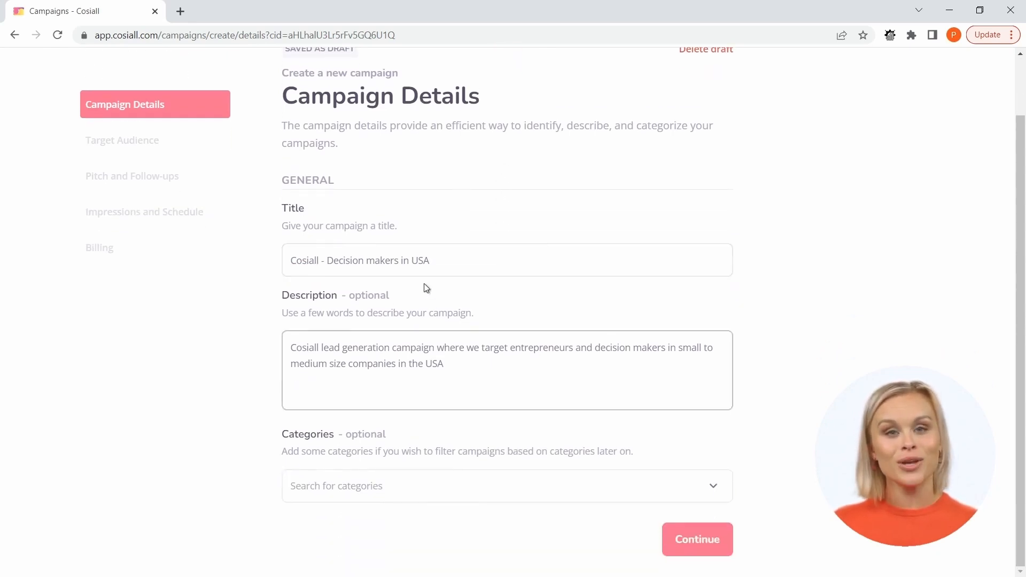
{"action": "left_click", "coordinate": [697, 541]}
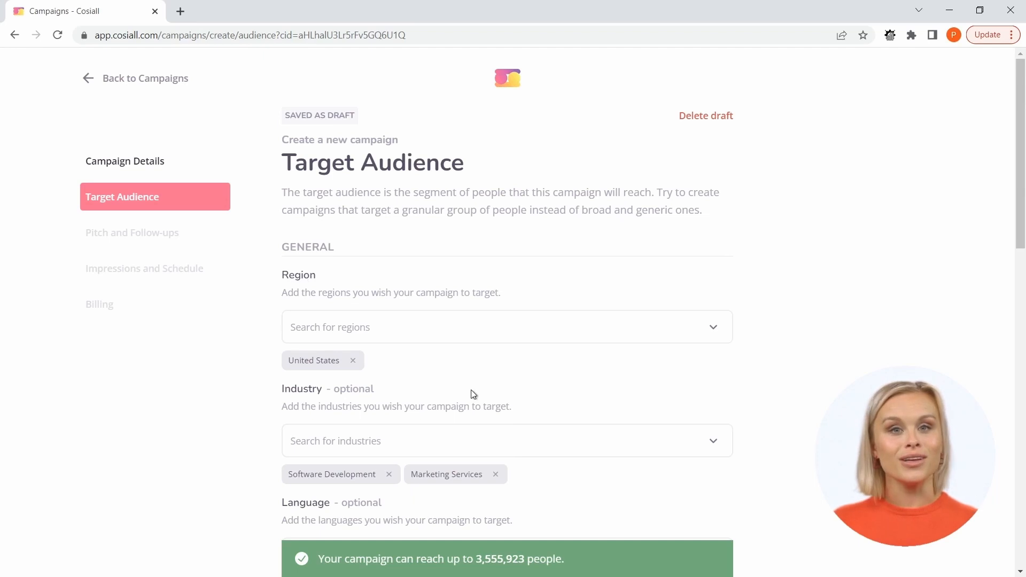
Examine all the Target Audience criteria, from region, industry and language through role and tenure to company headcount.
{"action": "scroll", "coordinate": [288, 331], "scroll_direction": "down", "scroll_amount": 1}
{"action": "scroll", "coordinate": [288, 331], "scroll_direction": "down", "scroll_amount": 2}
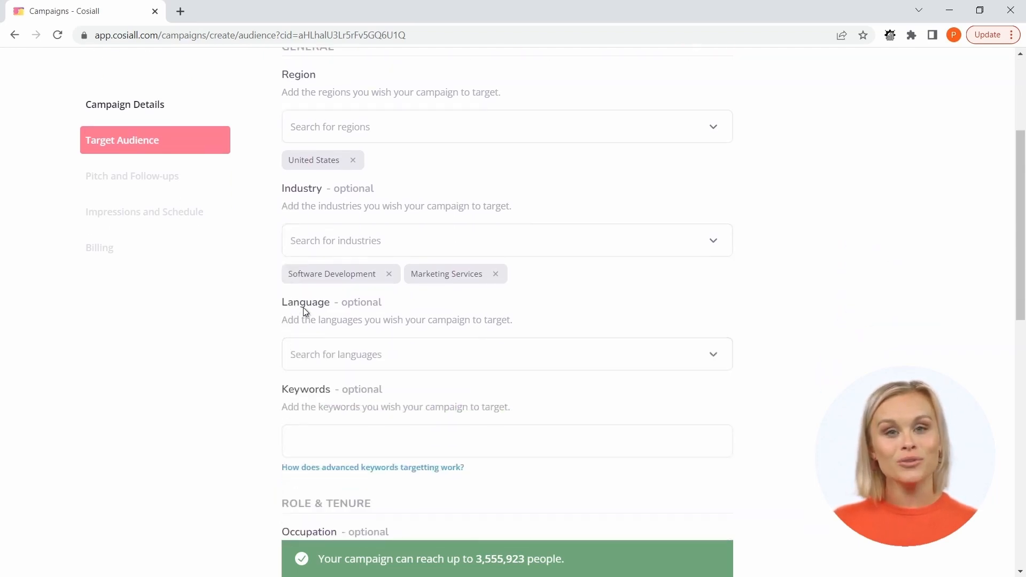
{"action": "scroll", "coordinate": [304, 310], "scroll_direction": "down", "scroll_amount": 1}
{"action": "scroll", "coordinate": [300, 331], "scroll_direction": "down", "scroll_amount": 2}
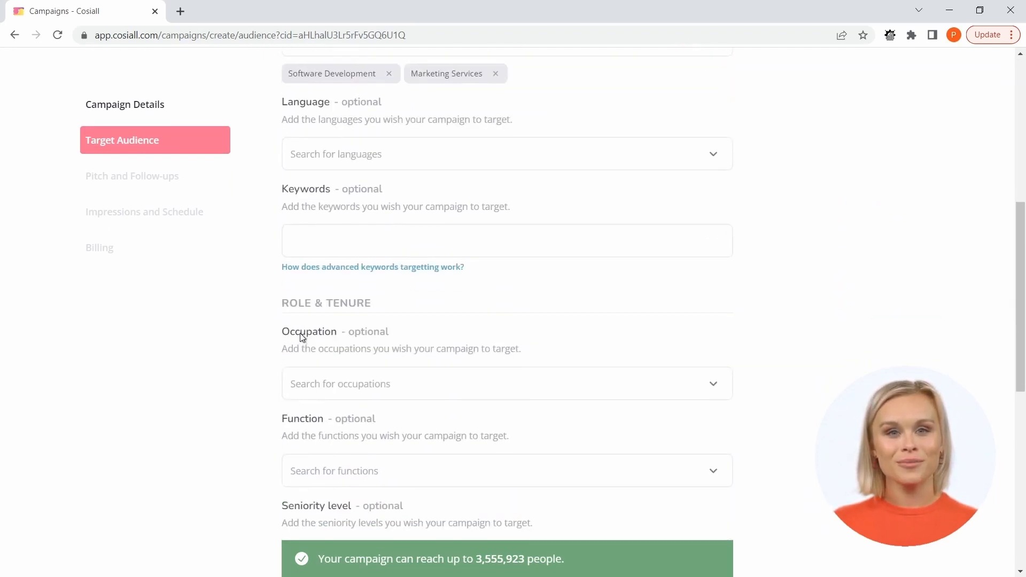
{"action": "scroll", "coordinate": [299, 341], "scroll_direction": "down", "scroll_amount": 1}
{"action": "scroll", "coordinate": [305, 369], "scroll_direction": "down", "scroll_amount": 1}
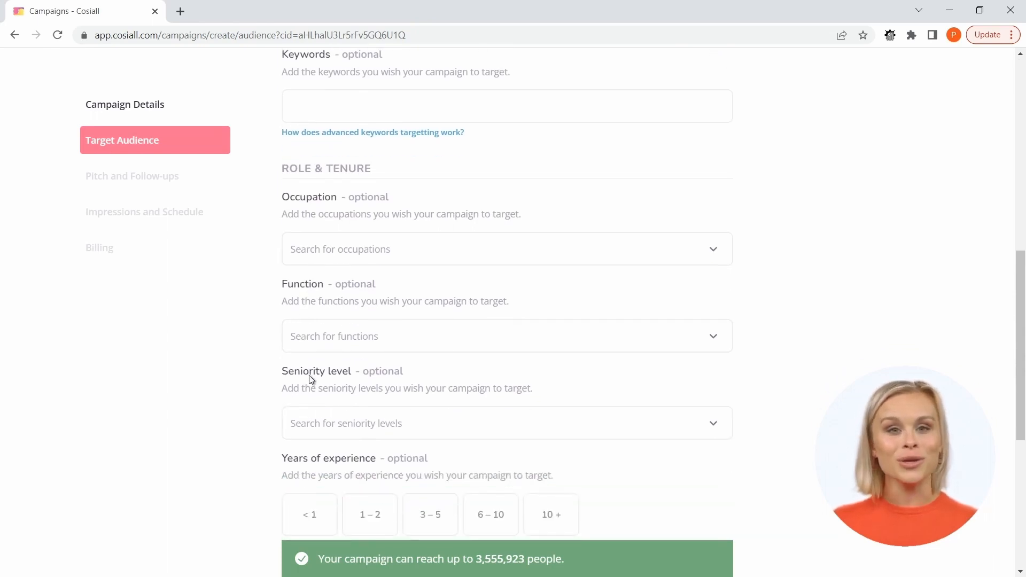
{"action": "scroll", "coordinate": [309, 369], "scroll_direction": "down", "scroll_amount": 2}
{"action": "scroll", "coordinate": [315, 335], "scroll_direction": "down", "scroll_amount": 1}
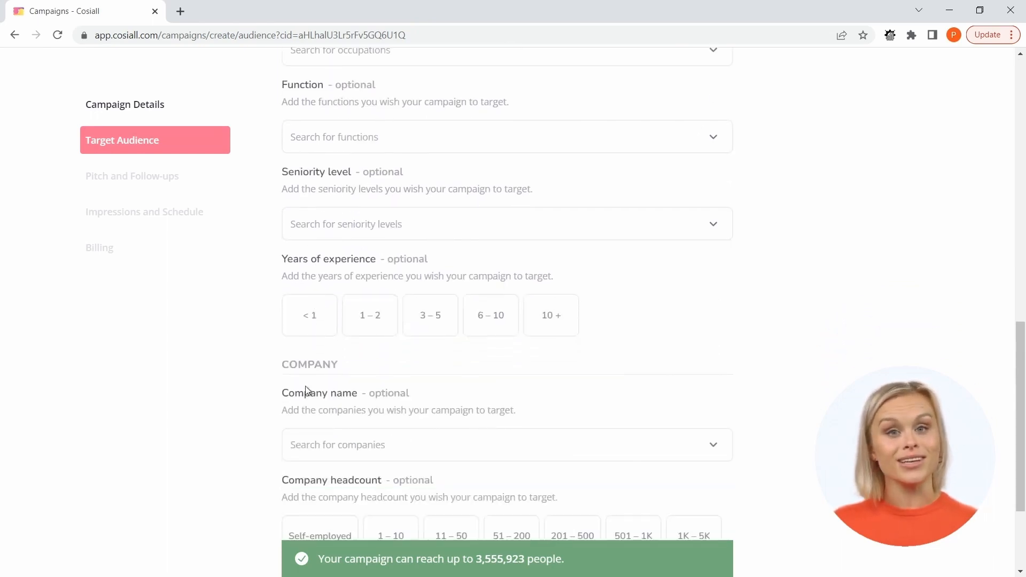
{"action": "scroll", "coordinate": [309, 385], "scroll_direction": "down", "scroll_amount": 2}
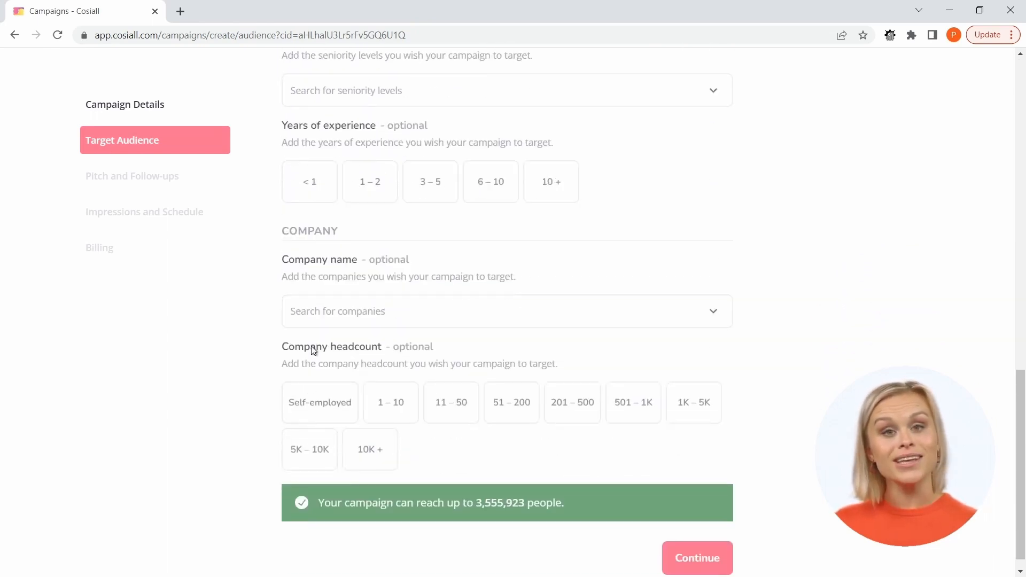
{"action": "scroll", "coordinate": [313, 350], "scroll_direction": "down", "scroll_amount": 1}
{"action": "scroll", "coordinate": [312, 348], "scroll_direction": "up", "scroll_amount": 14}
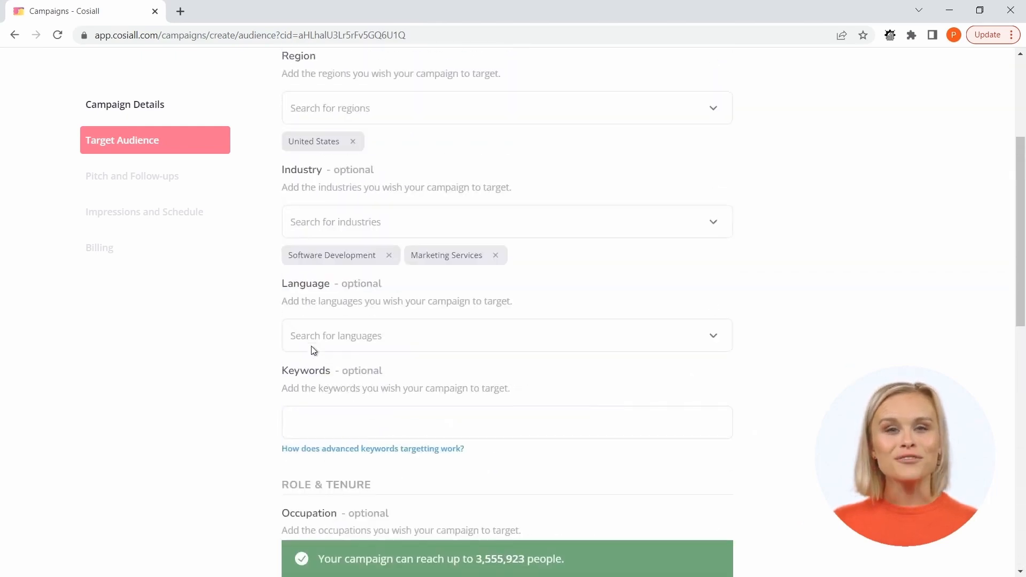
{"action": "scroll", "coordinate": [385, 268], "scroll_direction": "down", "scroll_amount": 1}
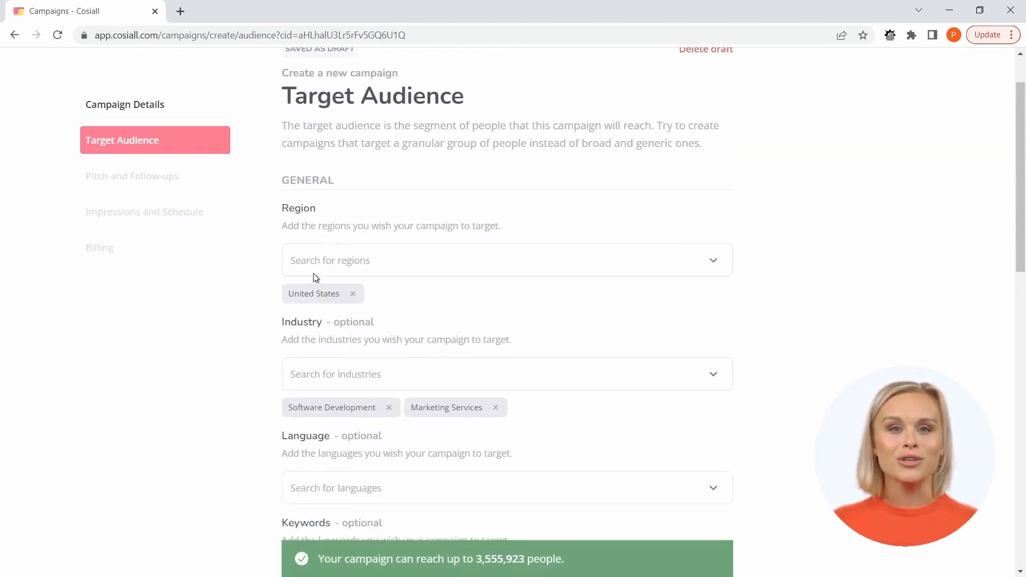
Browse the available target regions and search them for London without adding a region.
{"action": "scroll", "coordinate": [326, 331], "scroll_direction": "down", "scroll_amount": 1}
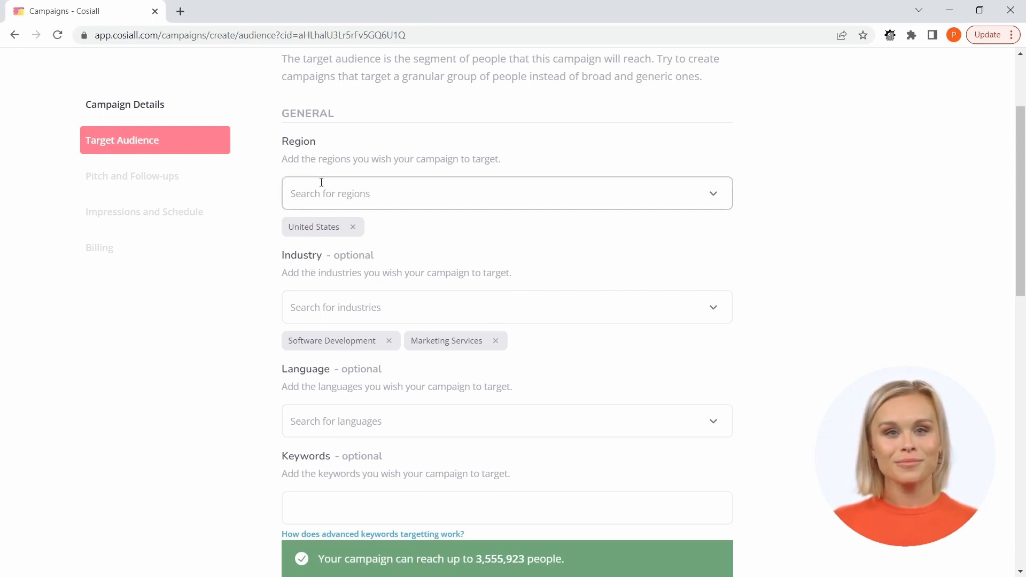
{"action": "left_click", "coordinate": [393, 188]}
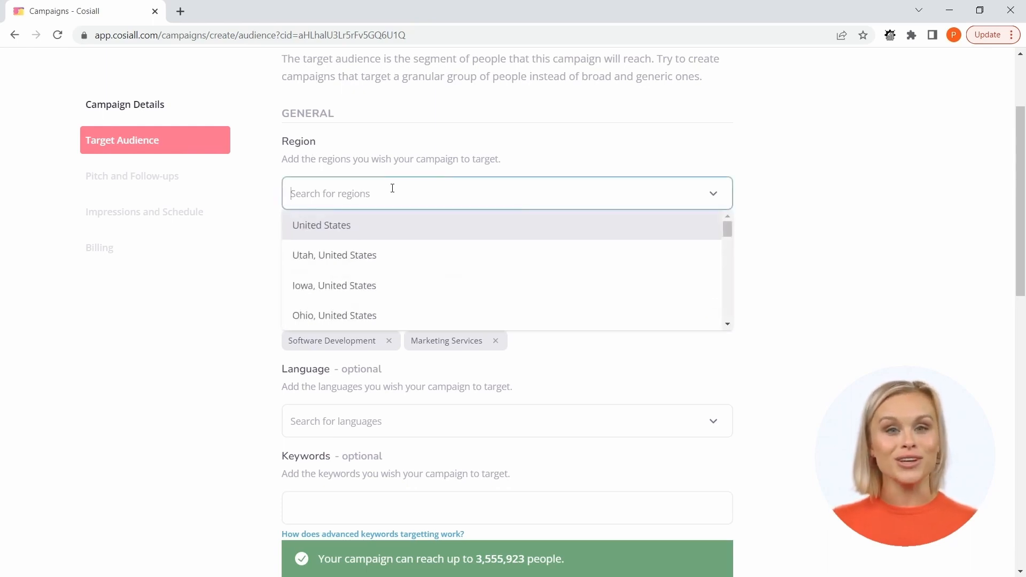
{"action": "scroll", "coordinate": [421, 278], "scroll_direction": "down", "scroll_amount": 15}
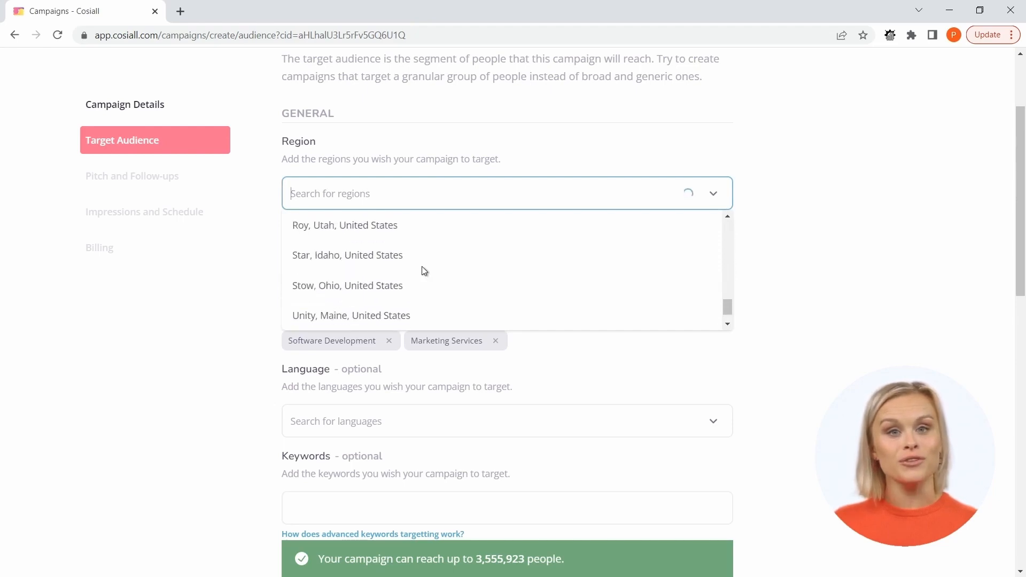
{"action": "scroll", "coordinate": [423, 271], "scroll_direction": "up", "scroll_amount": 2}
{"action": "scroll", "coordinate": [422, 271], "scroll_direction": "up", "scroll_amount": 5}
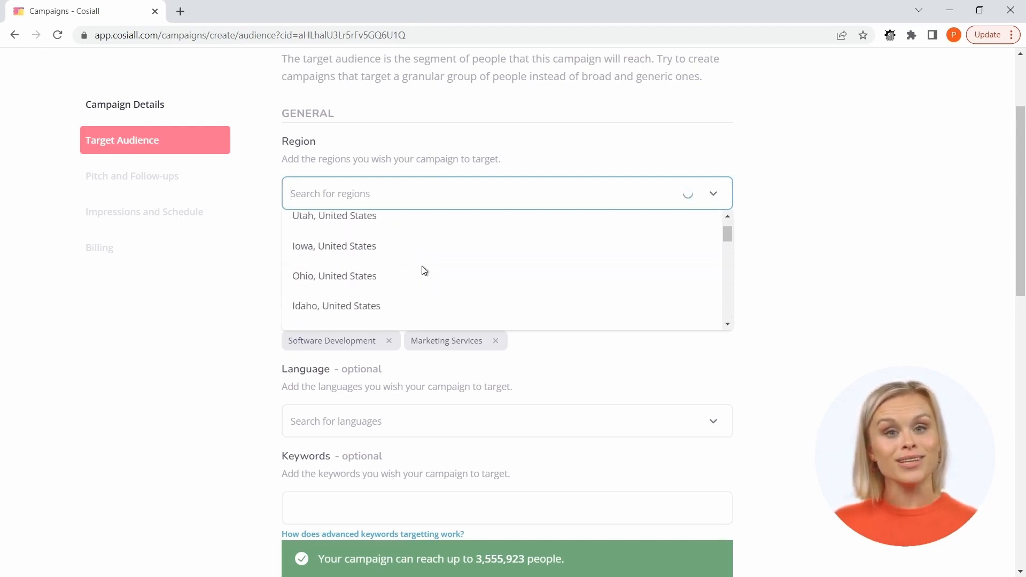
{"action": "type", "text": "London"}
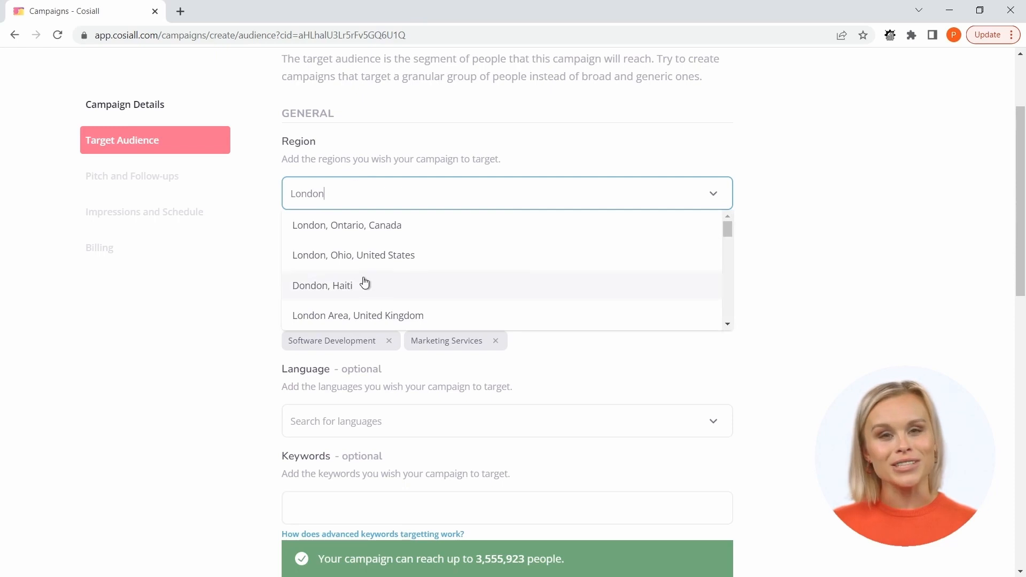
{"action": "scroll", "coordinate": [363, 286], "scroll_direction": "down", "scroll_amount": 3}
{"action": "left_click", "coordinate": [769, 235]}
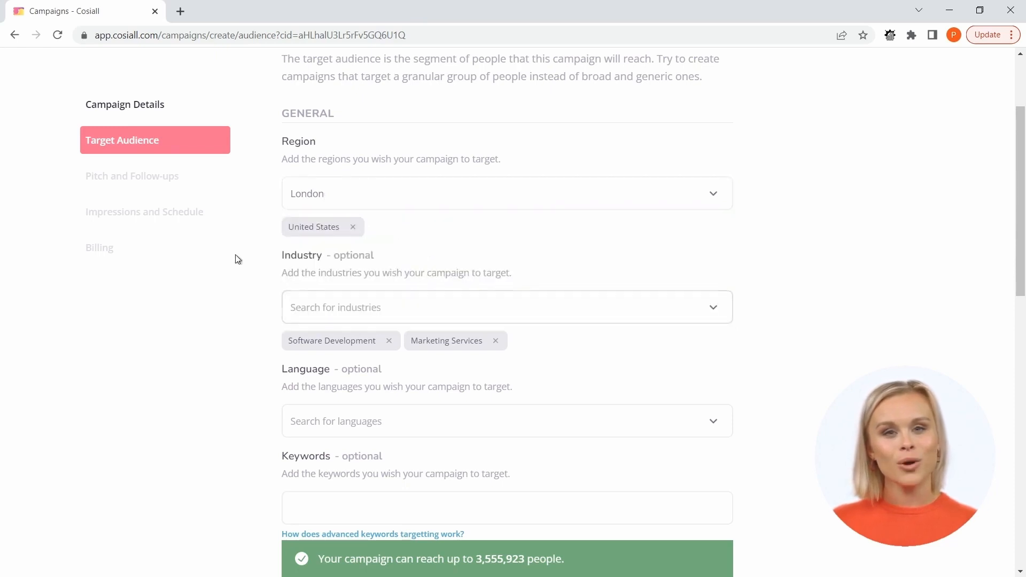
Browse the available target industries and close the list without adding one.
{"action": "left_click", "coordinate": [362, 308]}
{"action": "scroll", "coordinate": [405, 375], "scroll_direction": "down", "scroll_amount": 3}
{"action": "scroll", "coordinate": [405, 376], "scroll_direction": "down", "scroll_amount": 6}
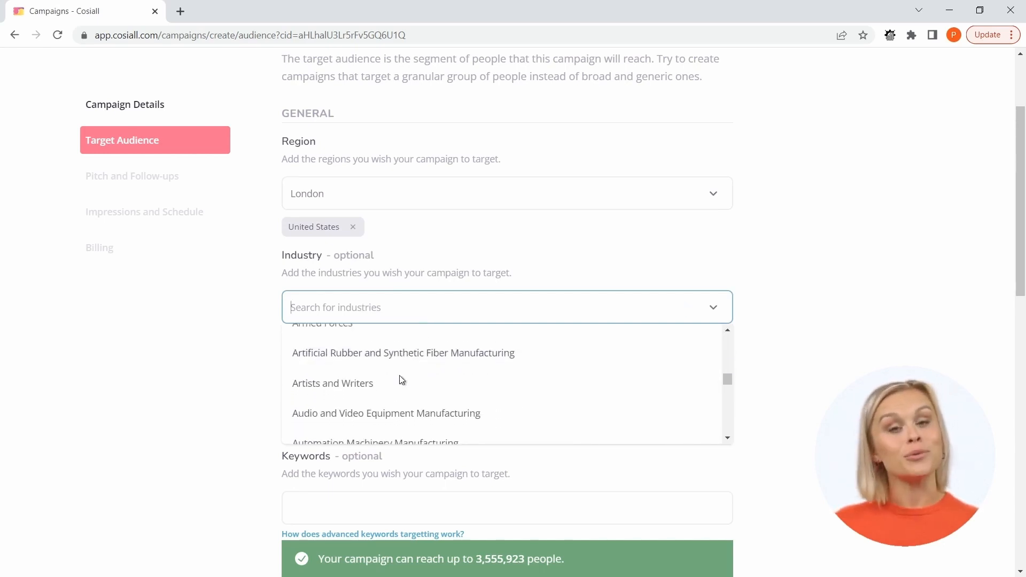
{"action": "left_click", "coordinate": [810, 323]}
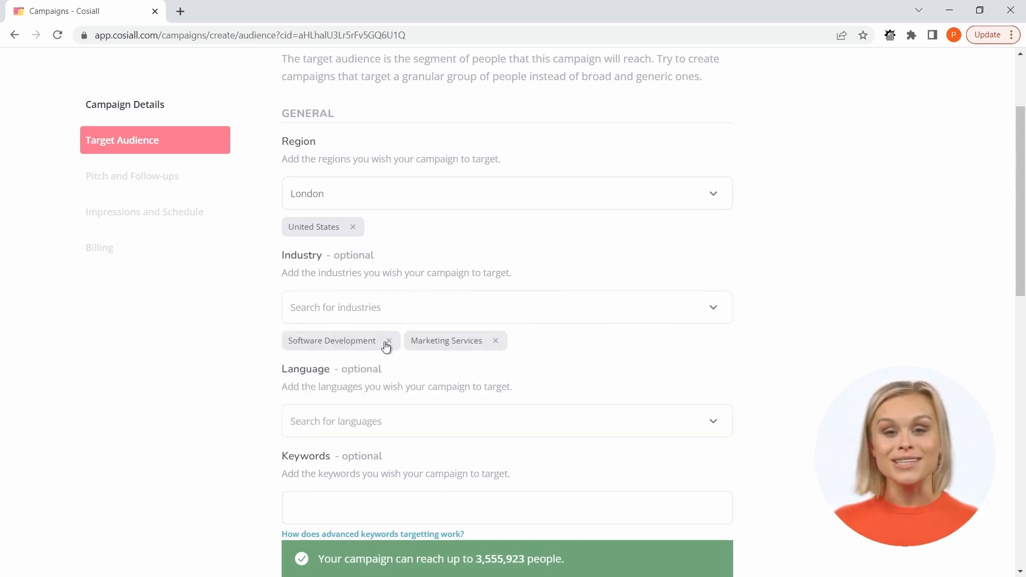
{"action": "scroll", "coordinate": [377, 345], "scroll_direction": "down", "scroll_amount": 1}
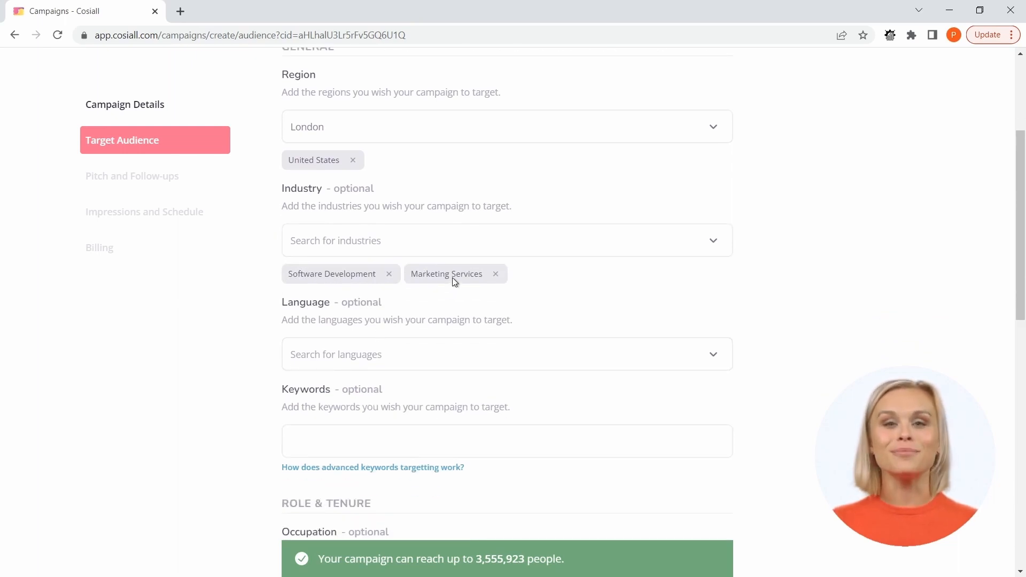
Browse the available target languages and close the list without selecting one.
{"action": "scroll", "coordinate": [451, 280], "scroll_direction": "down", "scroll_amount": 1}
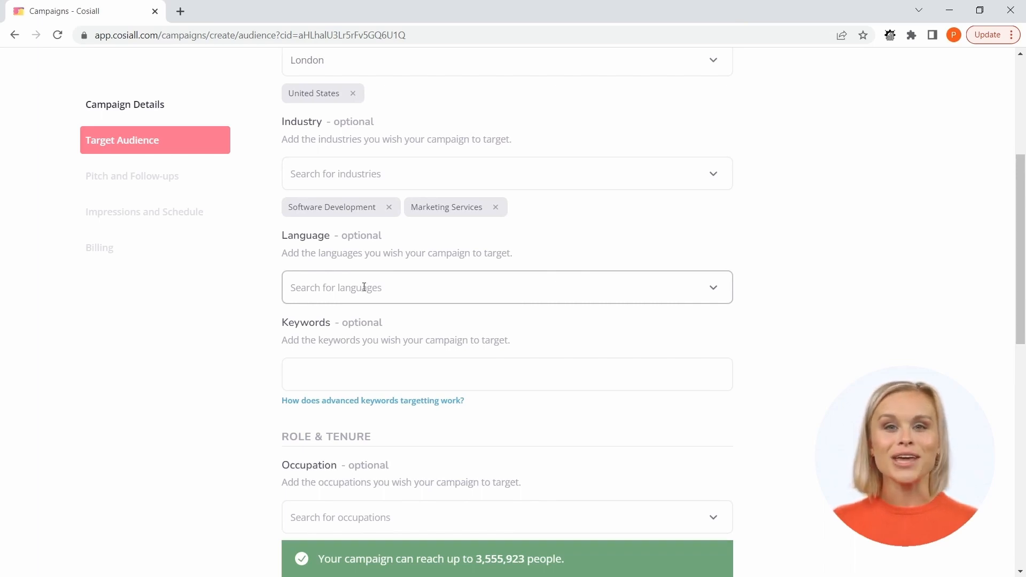
{"action": "left_click", "coordinate": [690, 284]}
{"action": "scroll", "coordinate": [413, 358], "scroll_direction": "down", "scroll_amount": 5}
{"action": "scroll", "coordinate": [413, 356], "scroll_direction": "down", "scroll_amount": 3}
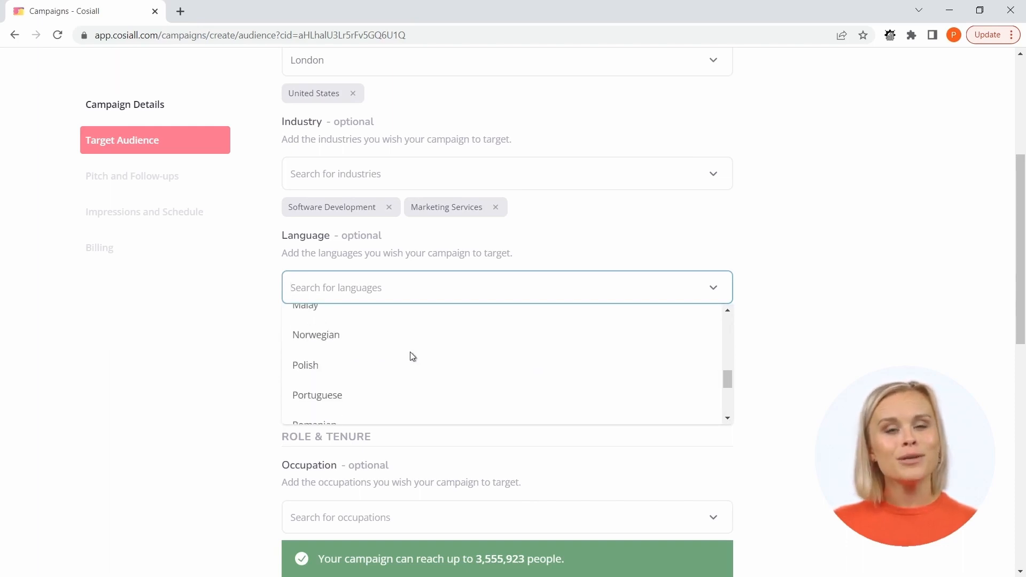
{"action": "scroll", "coordinate": [410, 355], "scroll_direction": "down", "scroll_amount": 2}
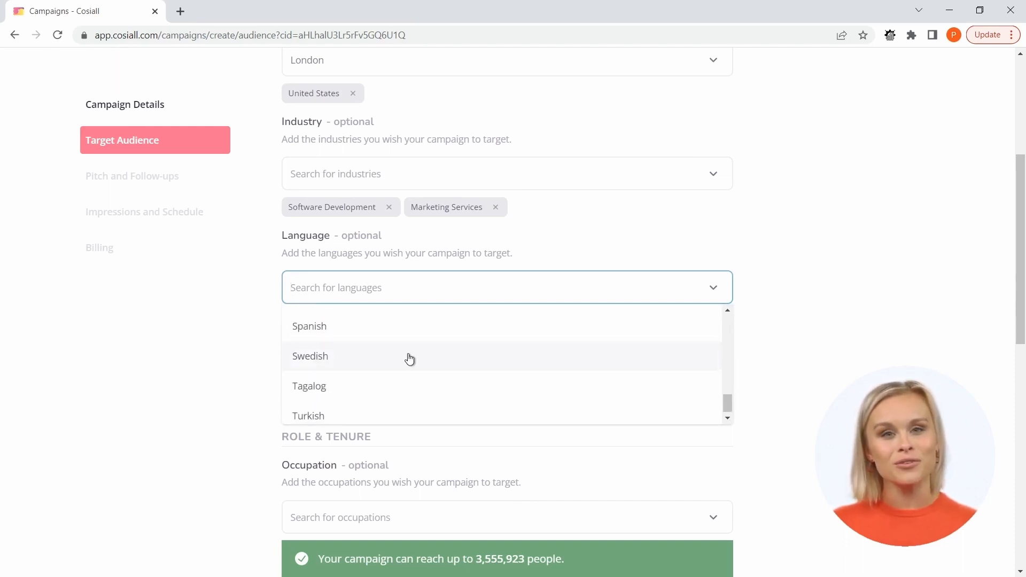
{"action": "left_click", "coordinate": [829, 309]}
Open the help on advanced keywords targeting and read how the quoted, NOT, OR, AND and parenthetical forms work.
{"action": "scroll", "coordinate": [424, 294], "scroll_direction": "down", "scroll_amount": 1}
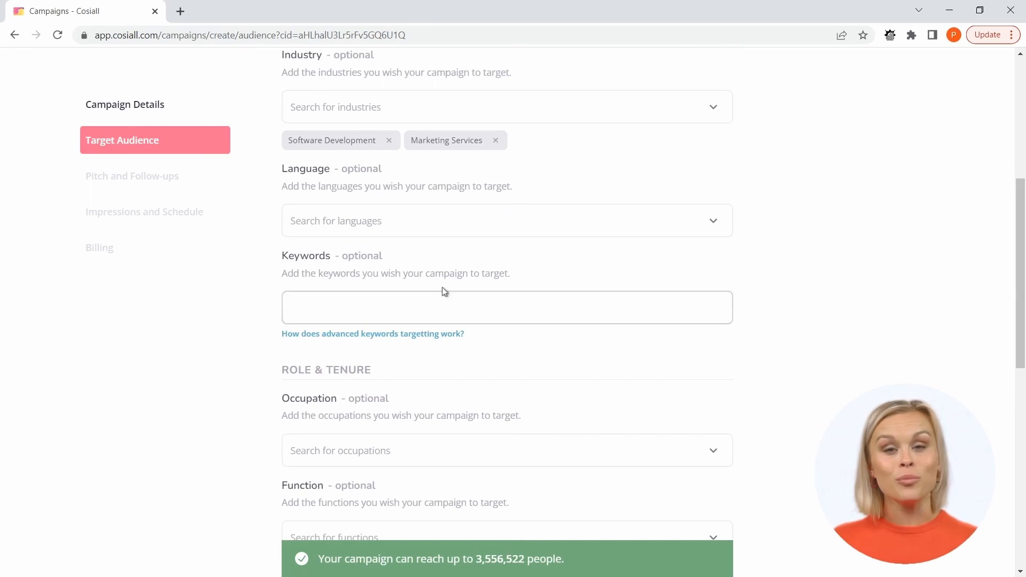
{"action": "left_click", "coordinate": [462, 303]}
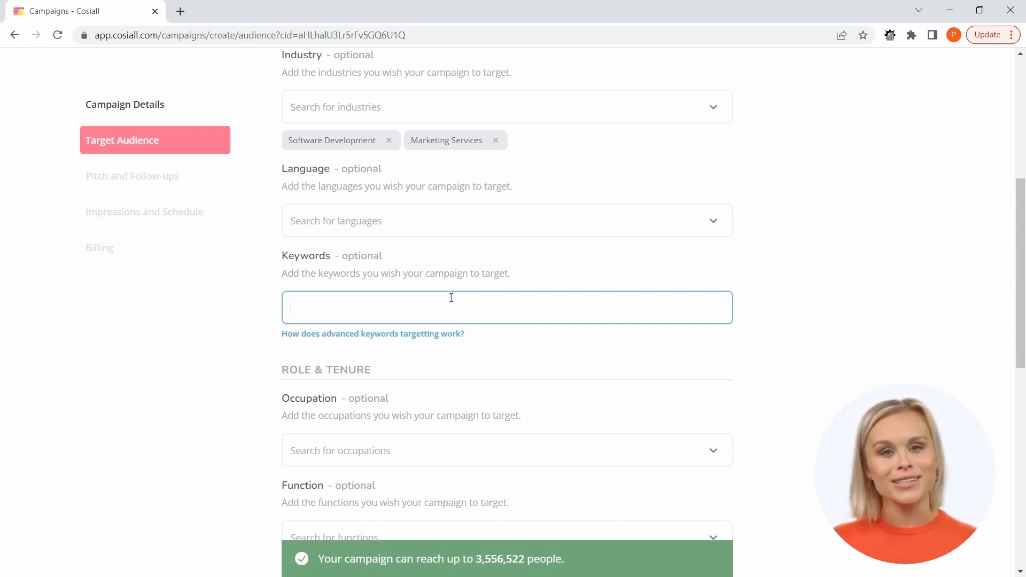
{"action": "scroll", "coordinate": [416, 367], "scroll_direction": "down", "scroll_amount": 7}
{"action": "scroll", "coordinate": [416, 367], "scroll_direction": "up", "scroll_amount": 3}
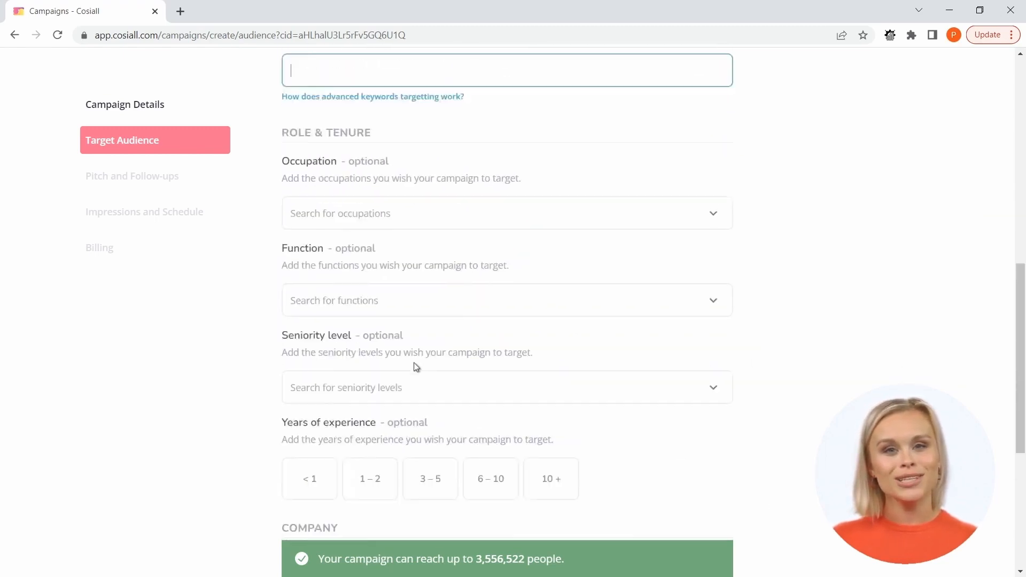
{"action": "scroll", "coordinate": [416, 367], "scroll_direction": "up", "scroll_amount": 4}
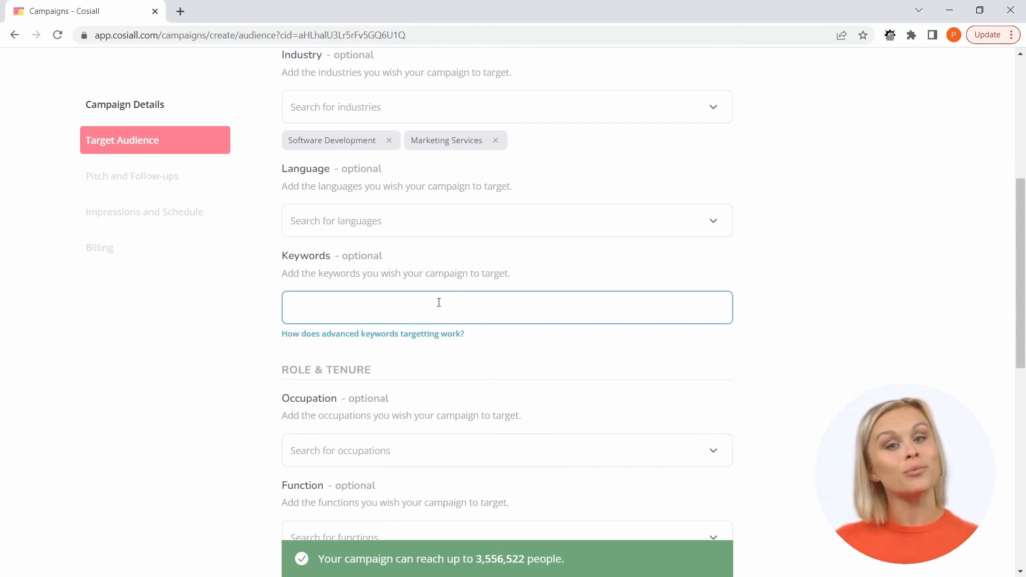
{"action": "left_click", "coordinate": [368, 336]}
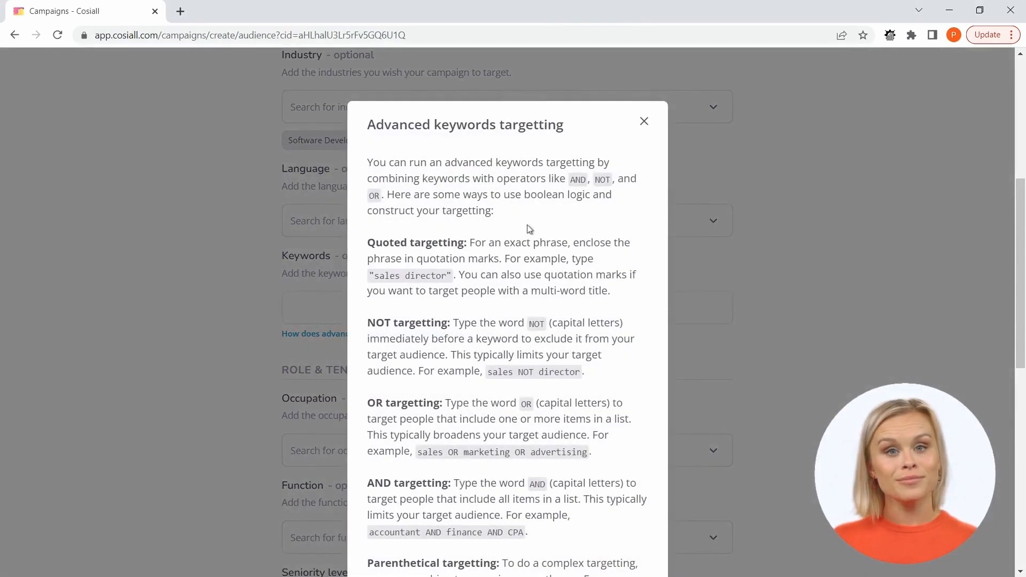
{"action": "scroll", "coordinate": [527, 231], "scroll_direction": "down", "scroll_amount": 1}
{"action": "scroll", "coordinate": [518, 235], "scroll_direction": "down", "scroll_amount": 2}
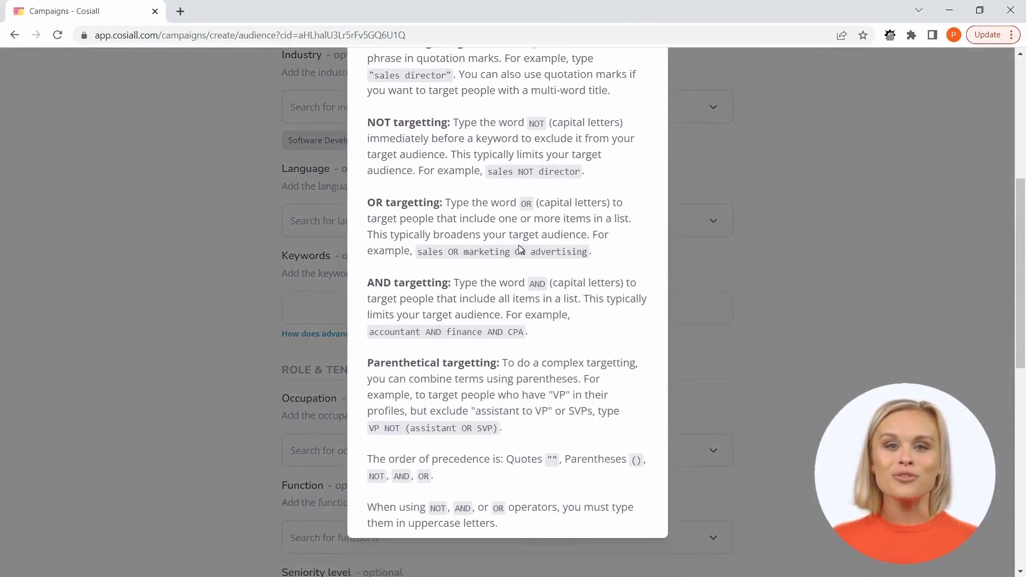
{"action": "scroll", "coordinate": [519, 254], "scroll_direction": "up", "scroll_amount": 3}
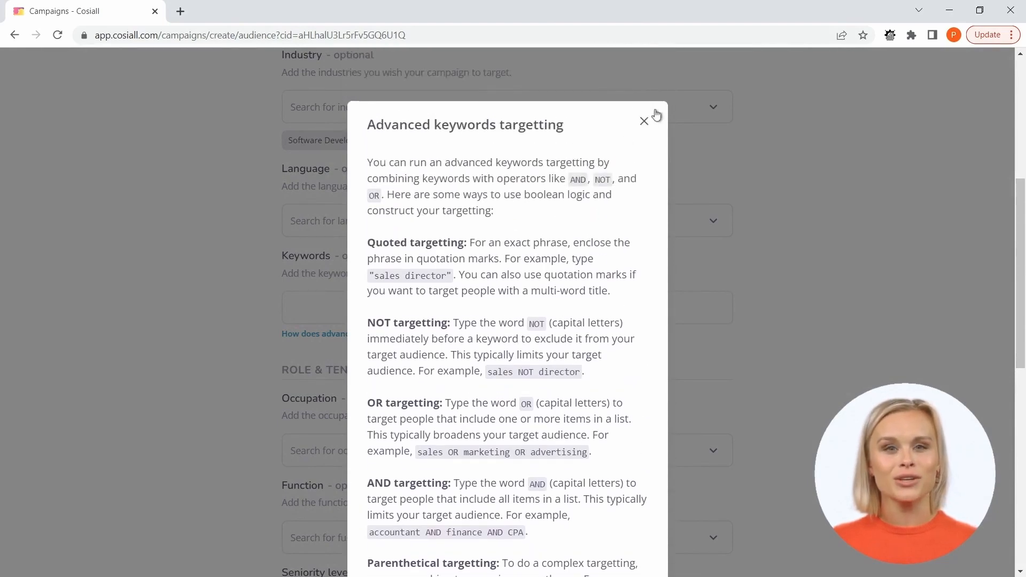
Close the advanced keywords help and browse the available target occupations.
{"action": "left_click", "coordinate": [645, 125]}
{"action": "scroll", "coordinate": [396, 339], "scroll_direction": "down", "scroll_amount": 3}
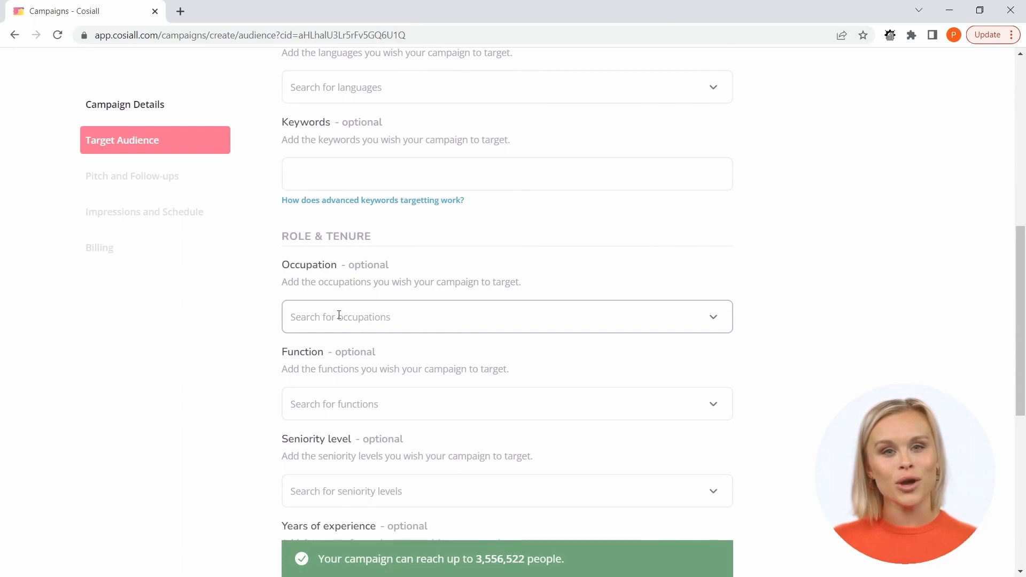
{"action": "left_click", "coordinate": [344, 315]}
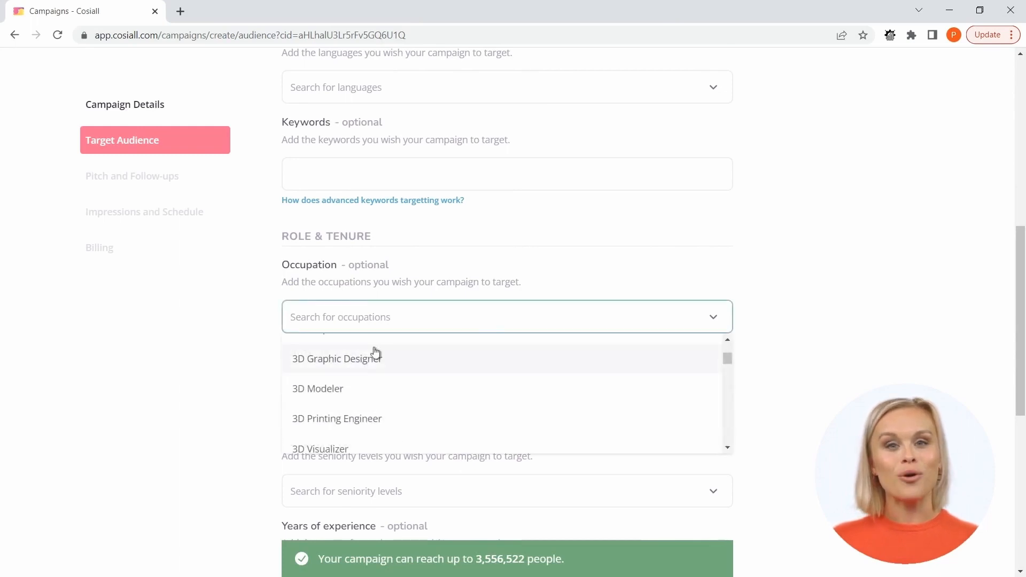
{"action": "scroll", "coordinate": [372, 350], "scroll_direction": "down", "scroll_amount": 2}
{"action": "scroll", "coordinate": [376, 361], "scroll_direction": "down", "scroll_amount": 8}
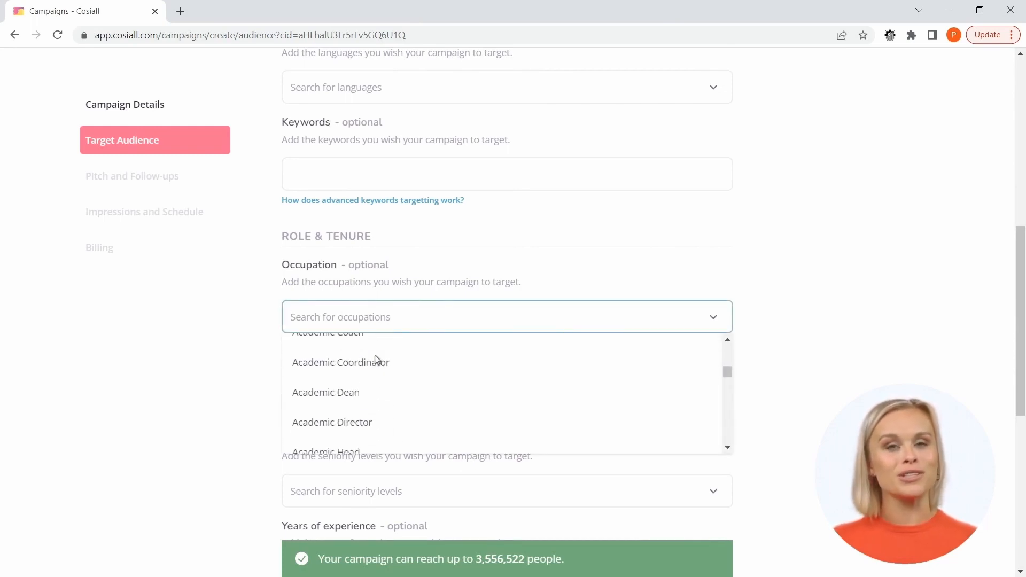
{"action": "scroll", "coordinate": [375, 357], "scroll_direction": "down", "scroll_amount": 10}
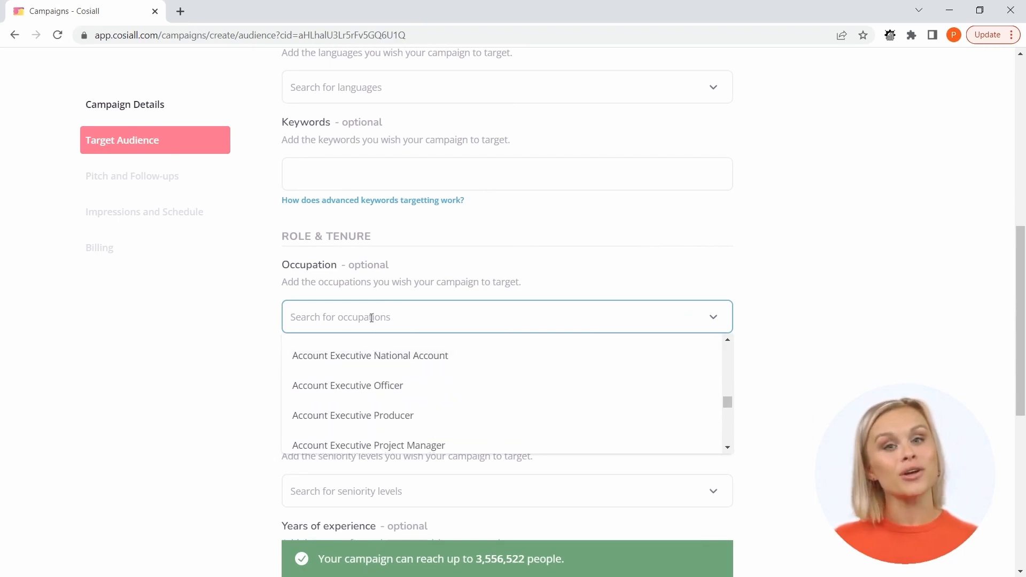
Search the target occupations for Software, look through the matches, and clear the search without adding an occupation.
{"action": "type", "text": "Soft"}
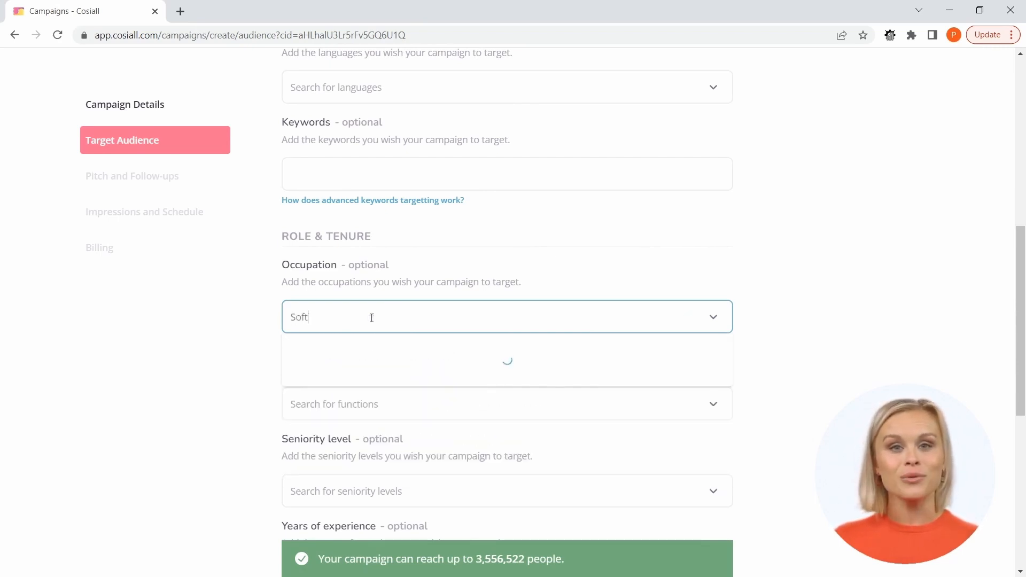
{"action": "type", "text": "ware"}
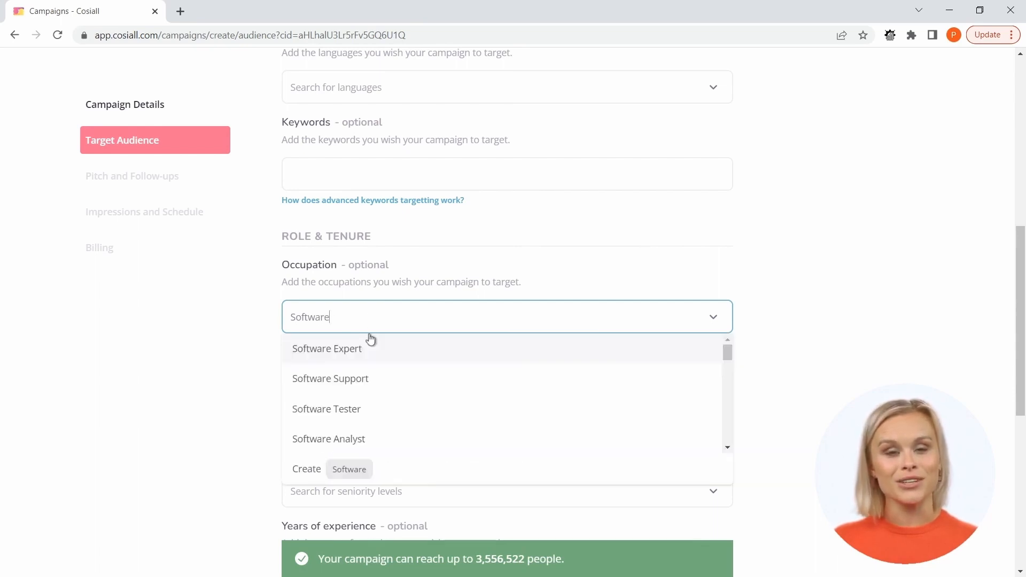
{"action": "scroll", "coordinate": [424, 376], "scroll_direction": "down", "scroll_amount": 10}
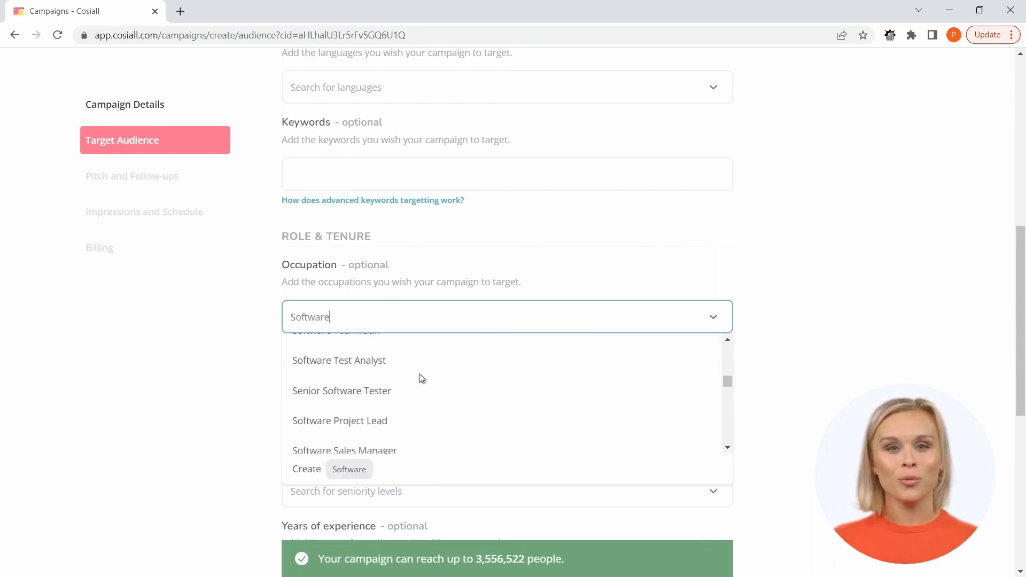
{"action": "scroll", "coordinate": [420, 379], "scroll_direction": "down", "scroll_amount": 10}
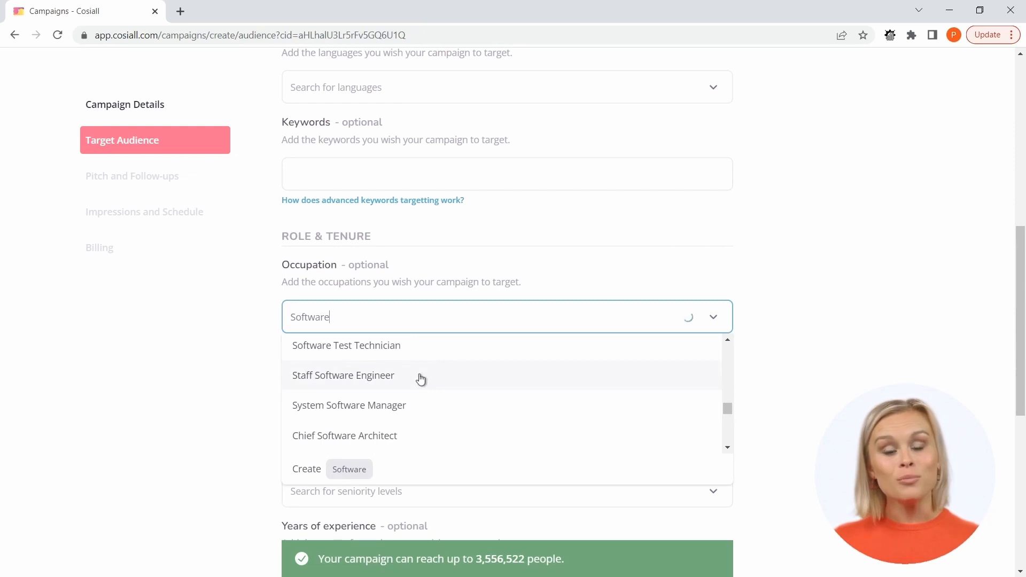
{"action": "key", "text": "BackSpace"}
{"action": "key", "text": "BackSpace"}
{"action": "key", "text": "BackSpace"}
{"action": "key", "text": "BackSpace"}
{"action": "key", "text": "BackSpace"}
{"action": "key", "text": "BackSpace"}
{"action": "key", "text": "BackSpace"}
{"action": "key", "text": "BackSpace"}
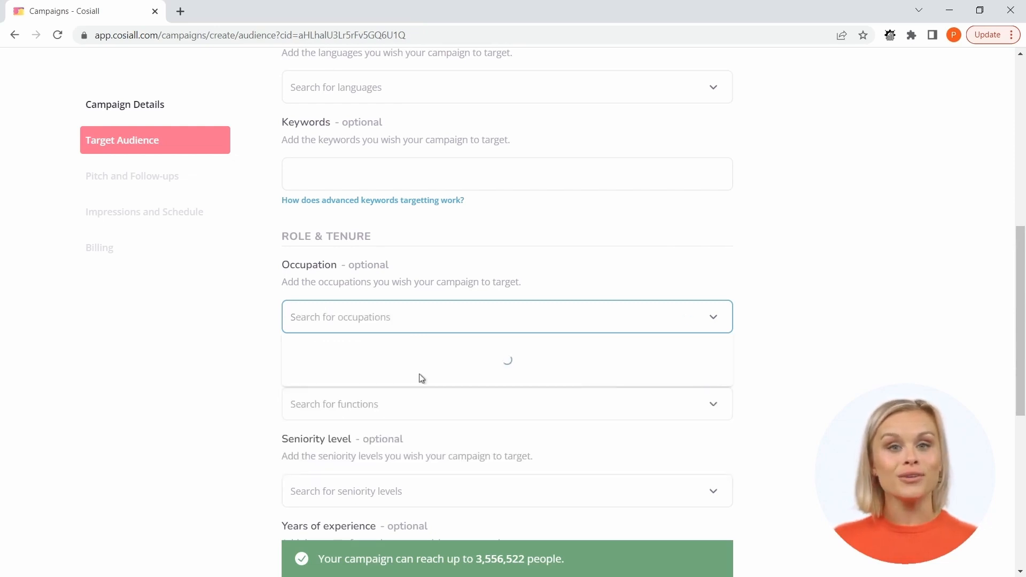
{"action": "left_click", "coordinate": [793, 356]}
Browse the available target functions and close the list without adding one.
{"action": "scroll", "coordinate": [780, 359], "scroll_direction": "down", "scroll_amount": 3}
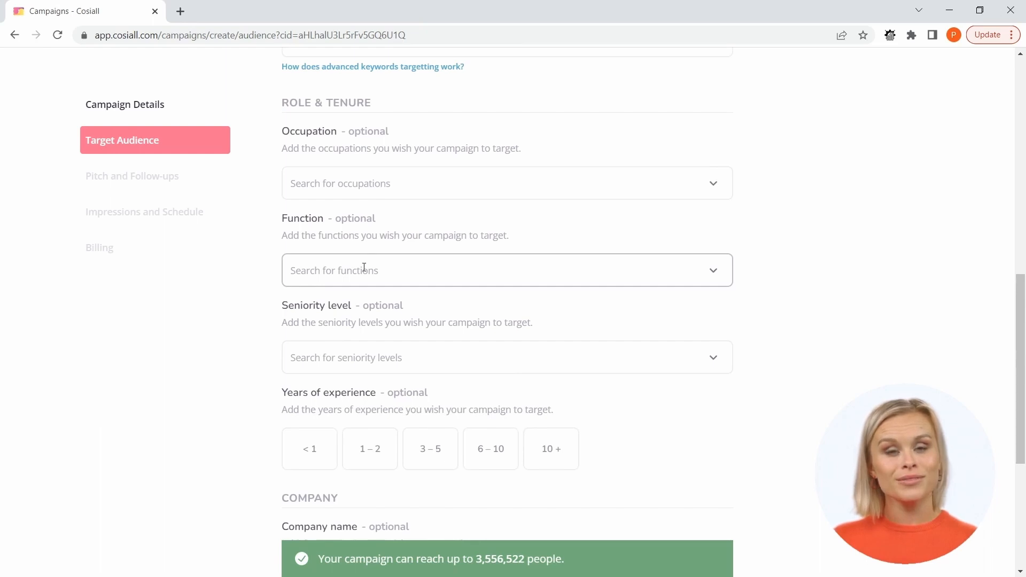
{"action": "left_click", "coordinate": [364, 267]}
{"action": "scroll", "coordinate": [402, 357], "scroll_direction": "up", "scroll_amount": 2}
{"action": "scroll", "coordinate": [402, 357], "scroll_direction": "up", "scroll_amount": 8}
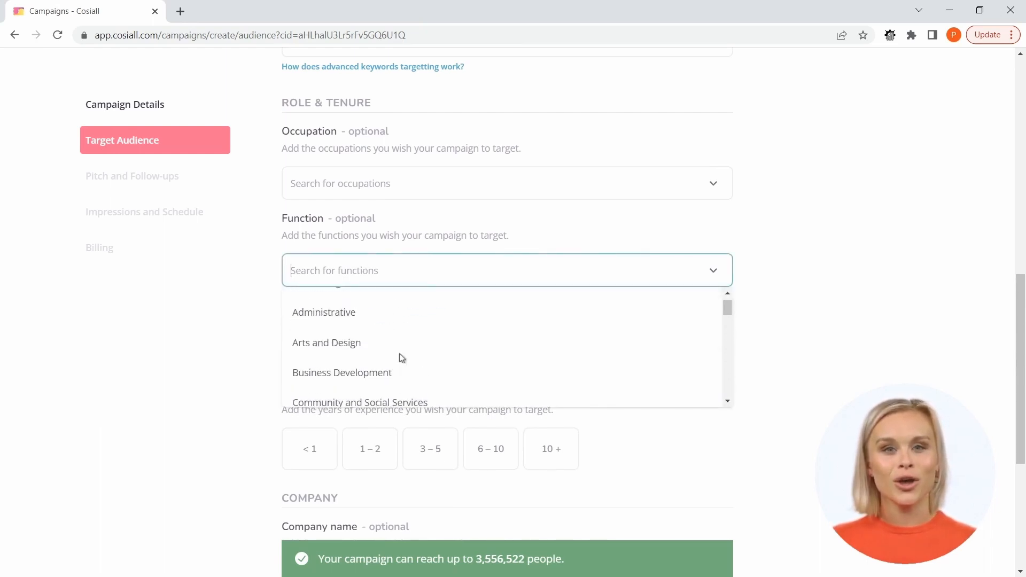
{"action": "scroll", "coordinate": [401, 357], "scroll_direction": "up", "scroll_amount": 2}
{"action": "scroll", "coordinate": [401, 358], "scroll_direction": "down", "scroll_amount": 4}
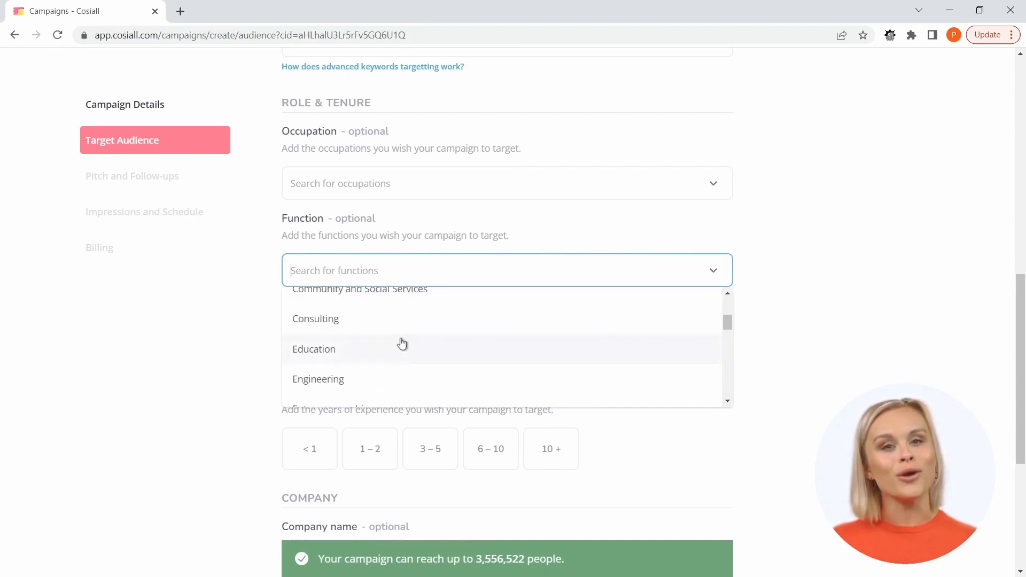
{"action": "scroll", "coordinate": [403, 342], "scroll_direction": "down", "scroll_amount": 5}
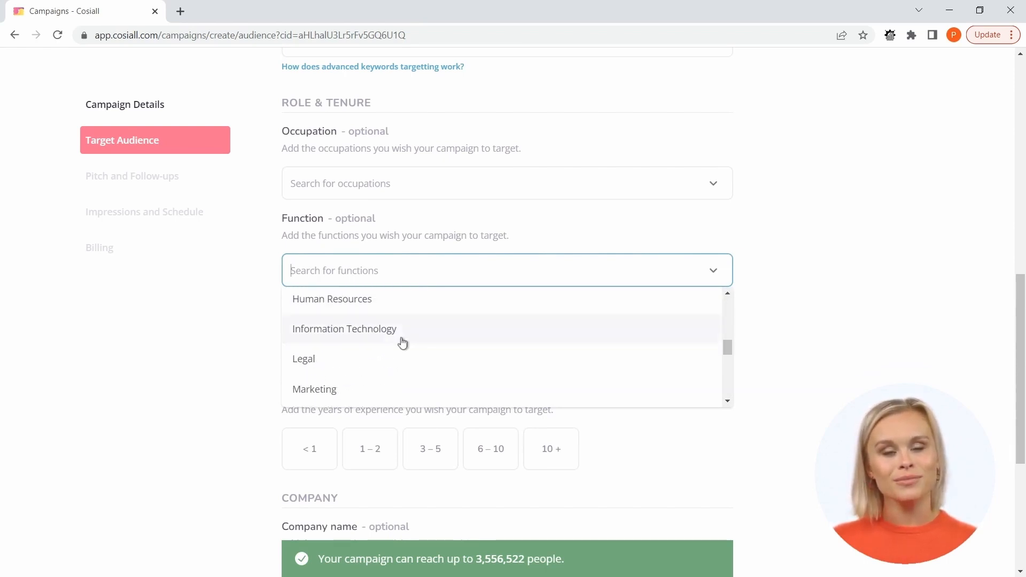
{"action": "scroll", "coordinate": [403, 342], "scroll_direction": "up", "scroll_amount": 2}
{"action": "scroll", "coordinate": [401, 342], "scroll_direction": "down", "scroll_amount": 5}
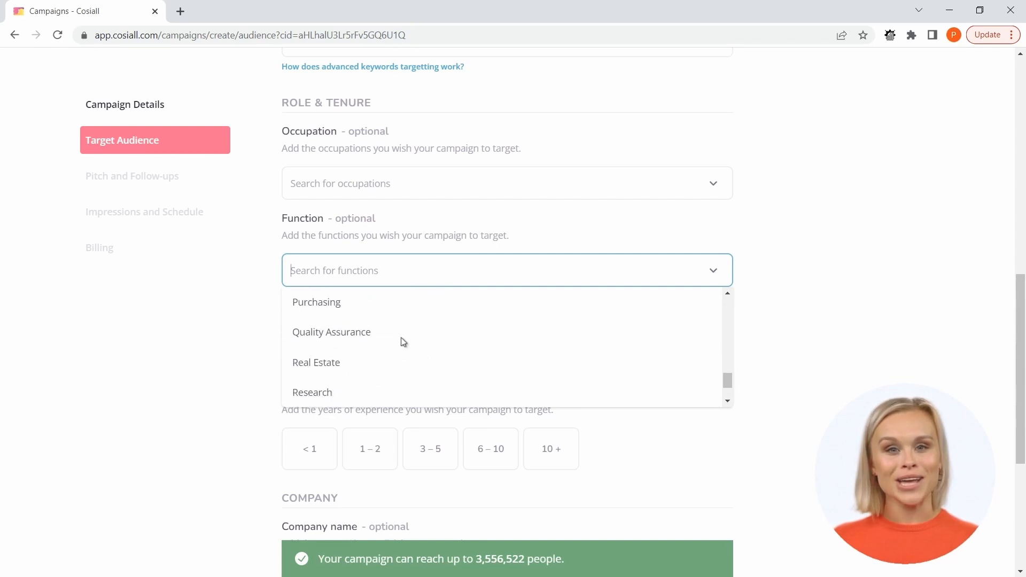
{"action": "scroll", "coordinate": [403, 342], "scroll_direction": "down", "scroll_amount": 1}
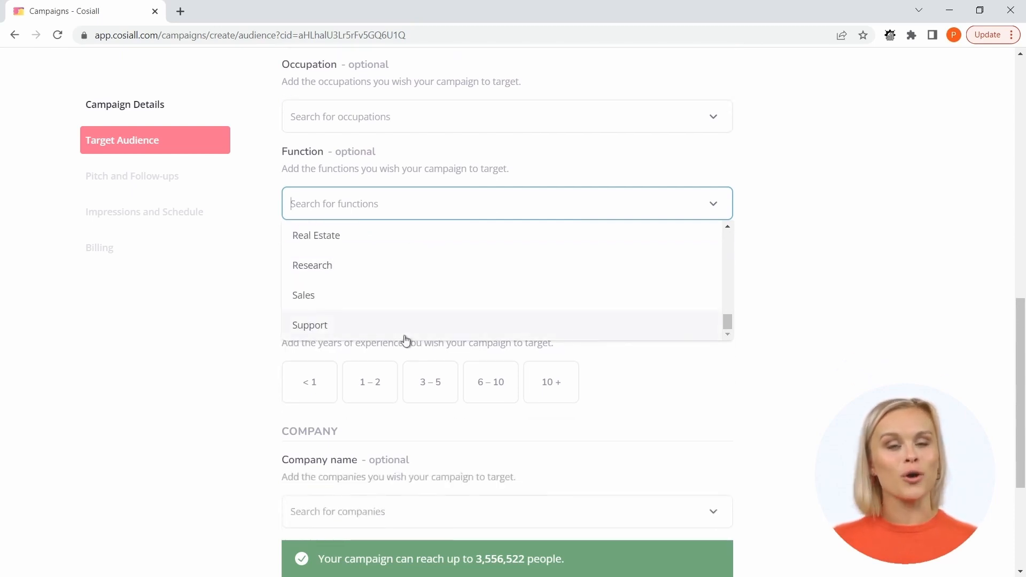
{"action": "left_click", "coordinate": [833, 273]}
{"action": "scroll", "coordinate": [855, 279], "scroll_direction": "up", "scroll_amount": 1}
{"action": "scroll", "coordinate": [834, 279], "scroll_direction": "down", "scroll_amount": 1}
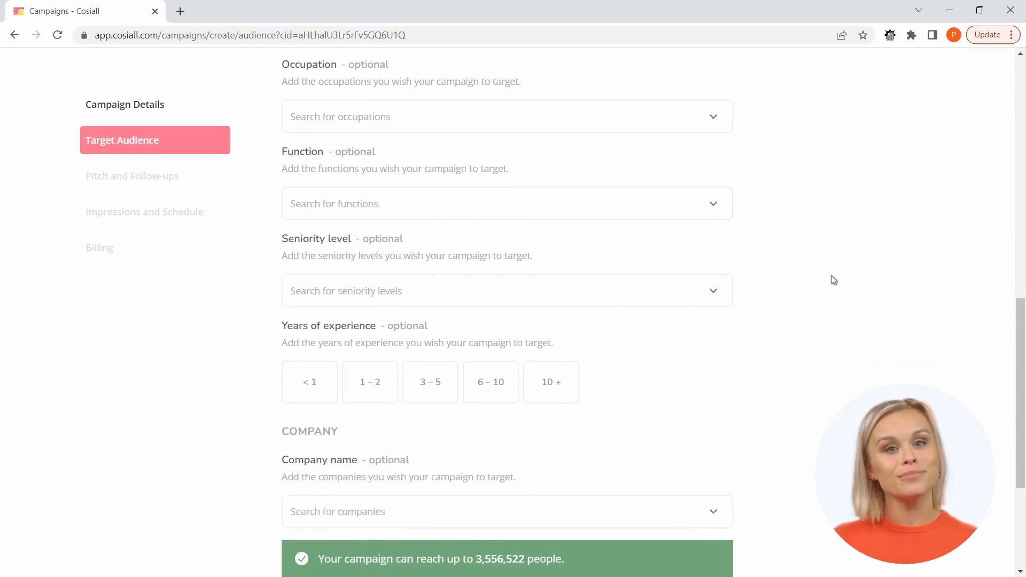
Browse the available seniority levels and highlight the campaign's estimated reach without selecting a level.
{"action": "left_click", "coordinate": [358, 282]}
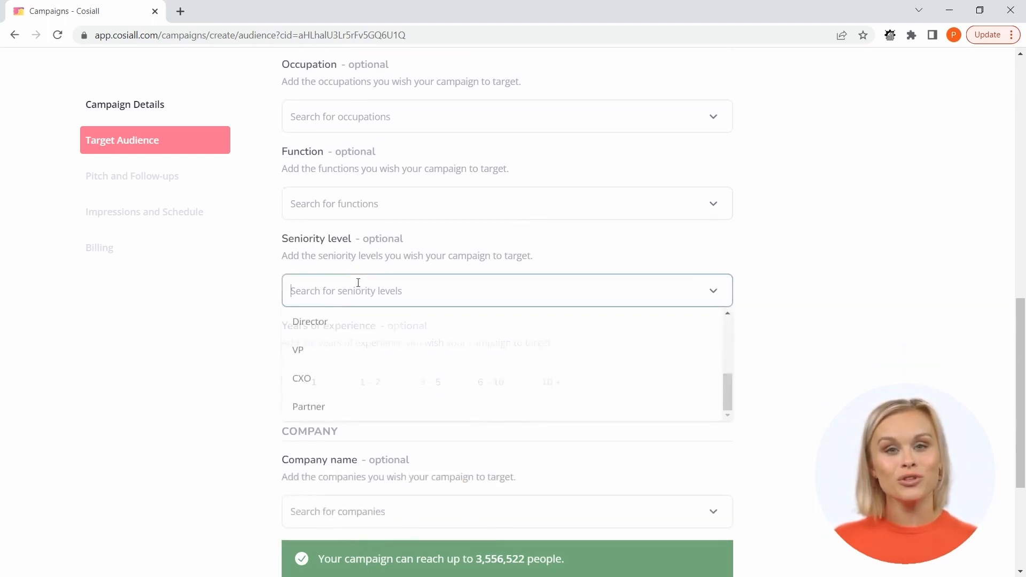
{"action": "scroll", "coordinate": [398, 336], "scroll_direction": "down", "scroll_amount": 1}
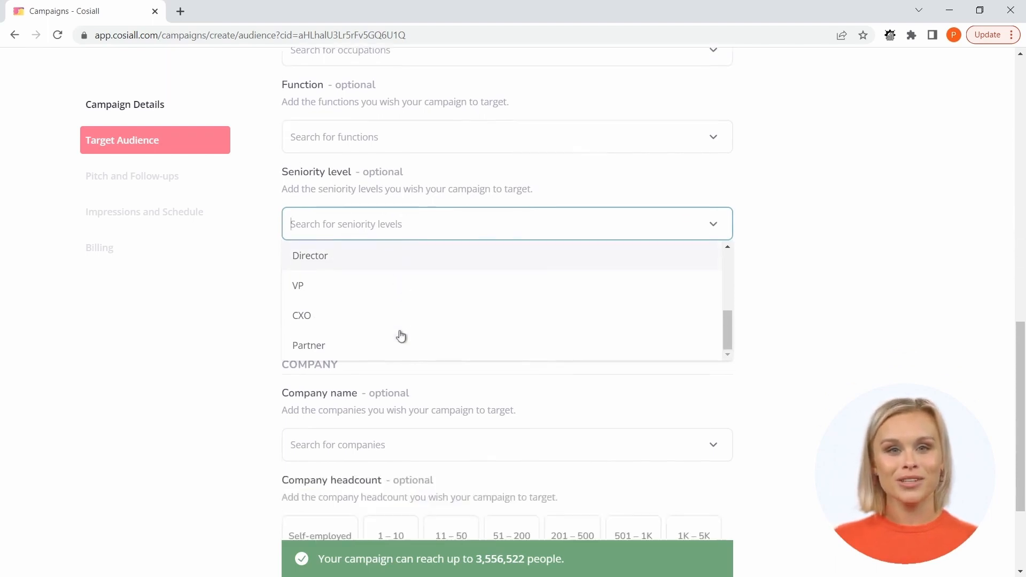
{"action": "scroll", "coordinate": [402, 325], "scroll_direction": "up", "scroll_amount": 2}
{"action": "scroll", "coordinate": [401, 325], "scroll_direction": "up", "scroll_amount": 2}
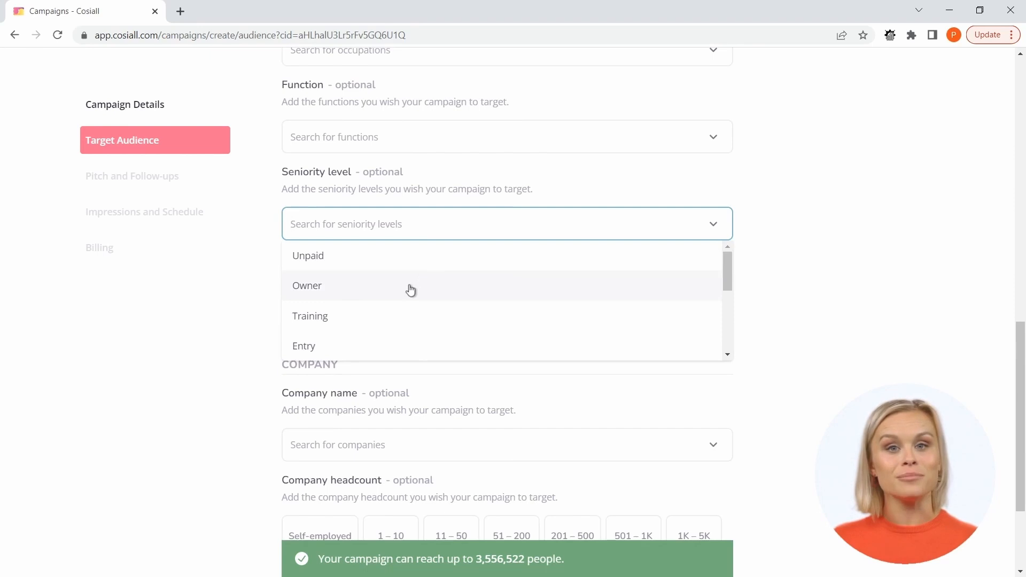
{"action": "scroll", "coordinate": [412, 289], "scroll_direction": "down", "scroll_amount": 1}
{"action": "scroll", "coordinate": [410, 288], "scroll_direction": "down", "scroll_amount": 5}
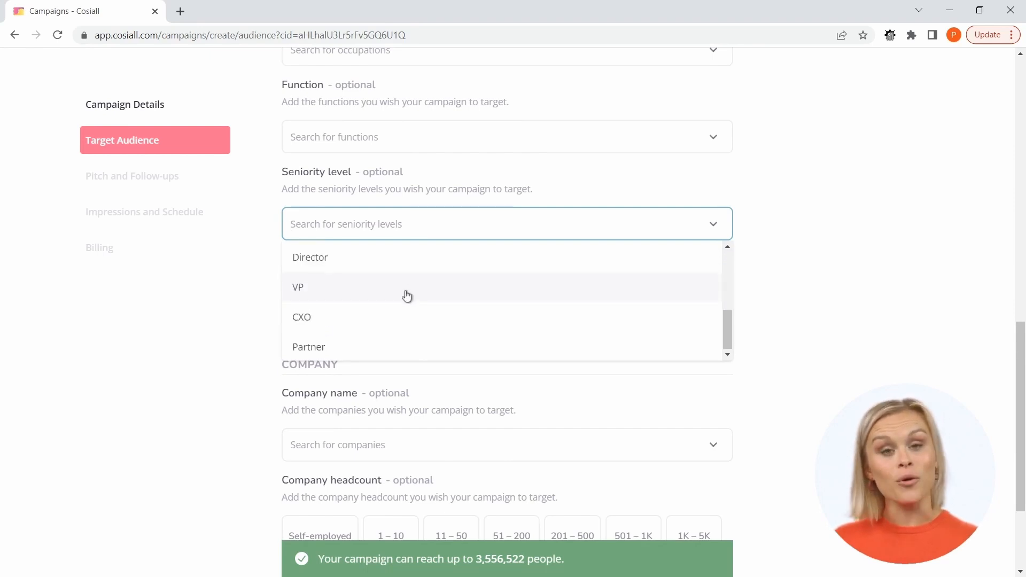
{"action": "scroll", "coordinate": [407, 293], "scroll_direction": "up", "scroll_amount": 4}
{"action": "scroll", "coordinate": [405, 291], "scroll_direction": "up", "scroll_amount": 2}
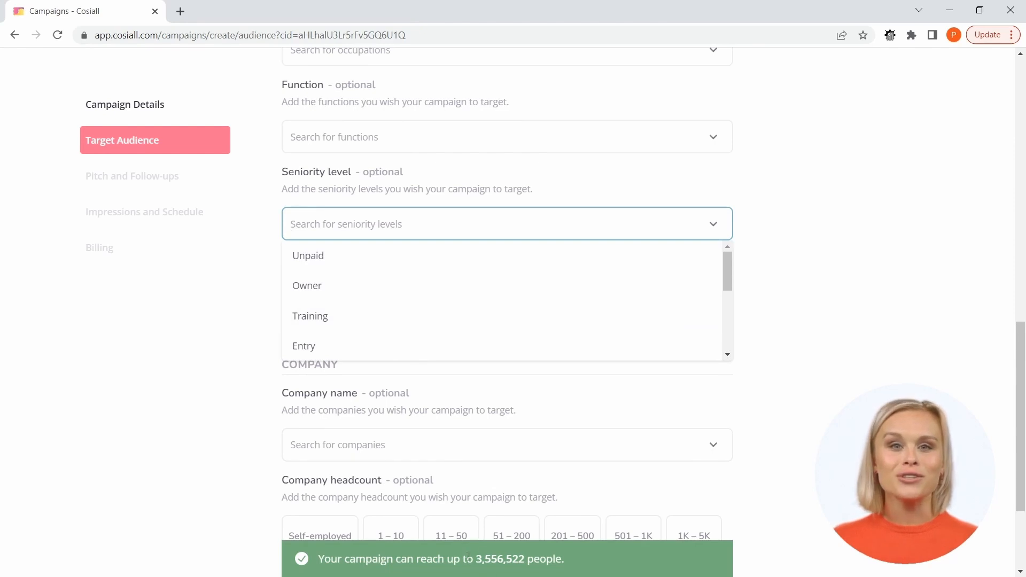
{"action": "left_click_drag", "start_coordinate": [476, 559], "coordinate": [555, 559]}
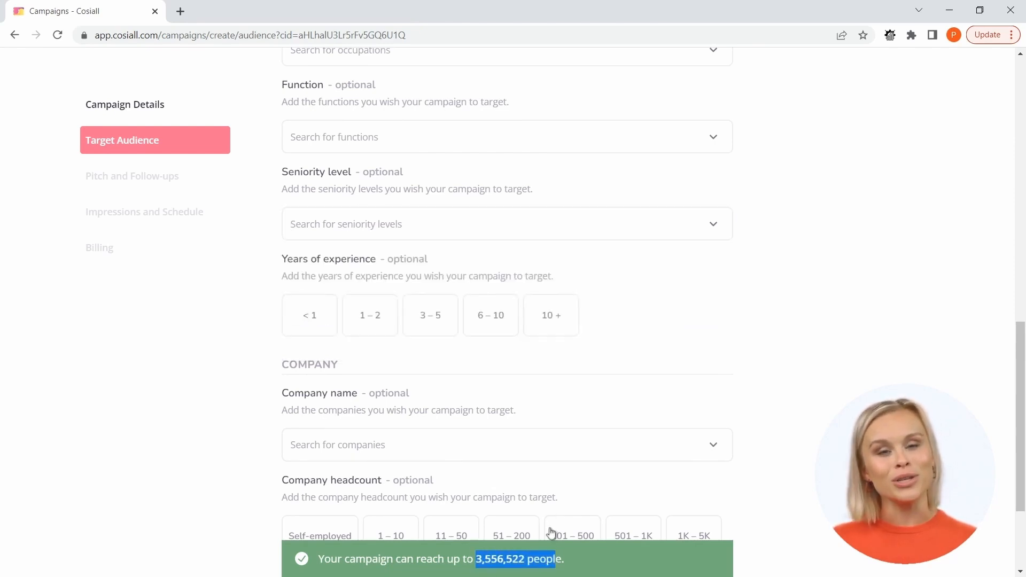
{"action": "left_click", "coordinate": [558, 556]}
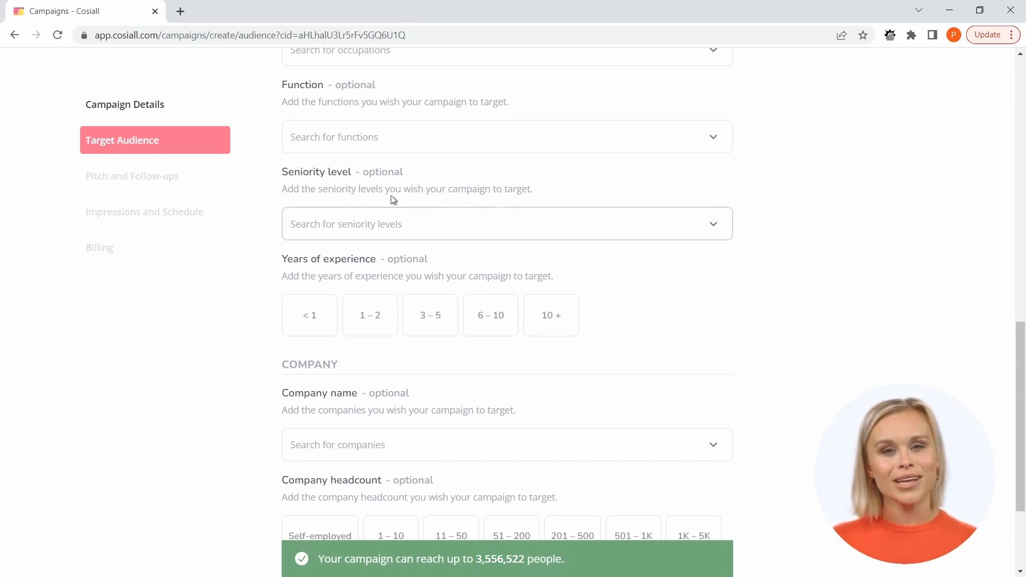
Add Owner, Manager, Director, VP, CXO and Partner as target seniority levels and check the campaign's estimated reach.
{"action": "left_click", "coordinate": [378, 228]}
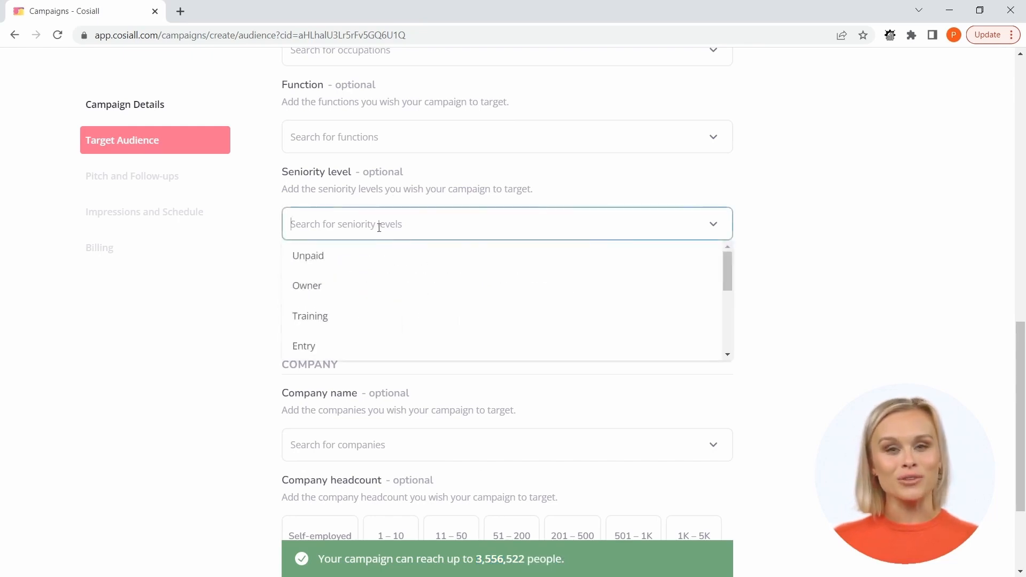
{"action": "left_click", "coordinate": [379, 290]}
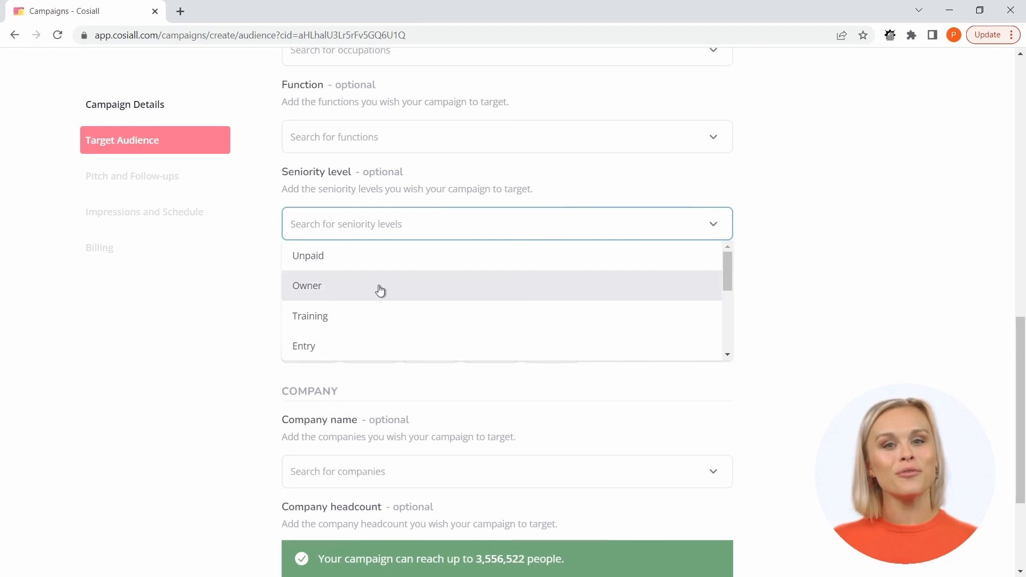
{"action": "scroll", "coordinate": [377, 294], "scroll_direction": "down", "scroll_amount": 5}
{"action": "left_click", "coordinate": [369, 303]}
{"action": "left_click", "coordinate": [350, 332]}
{"action": "scroll", "coordinate": [373, 290], "scroll_direction": "down", "scroll_amount": 1}
{"action": "left_click", "coordinate": [350, 319]}
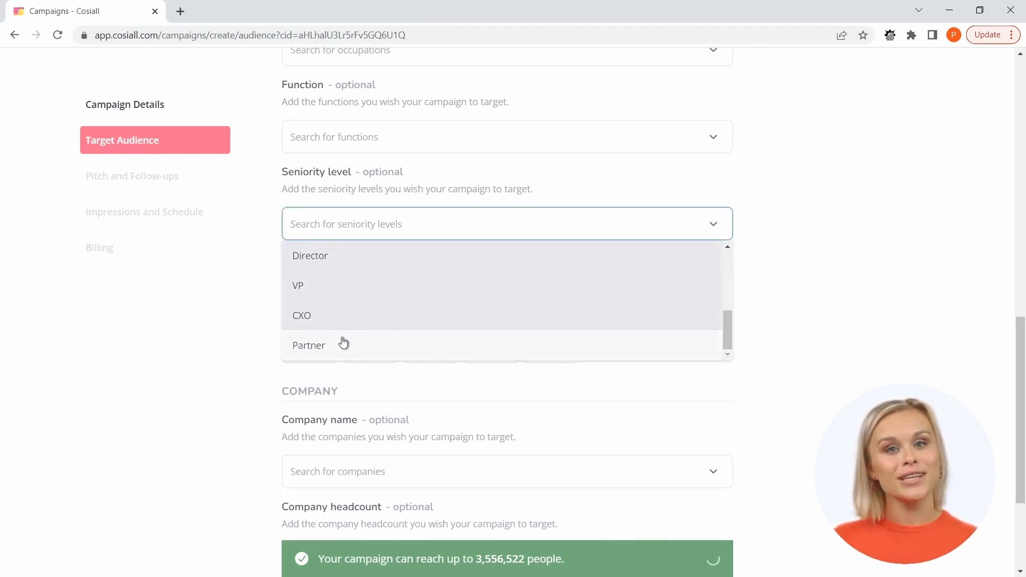
{"action": "left_click", "coordinate": [341, 343]}
{"action": "left_click", "coordinate": [831, 322]}
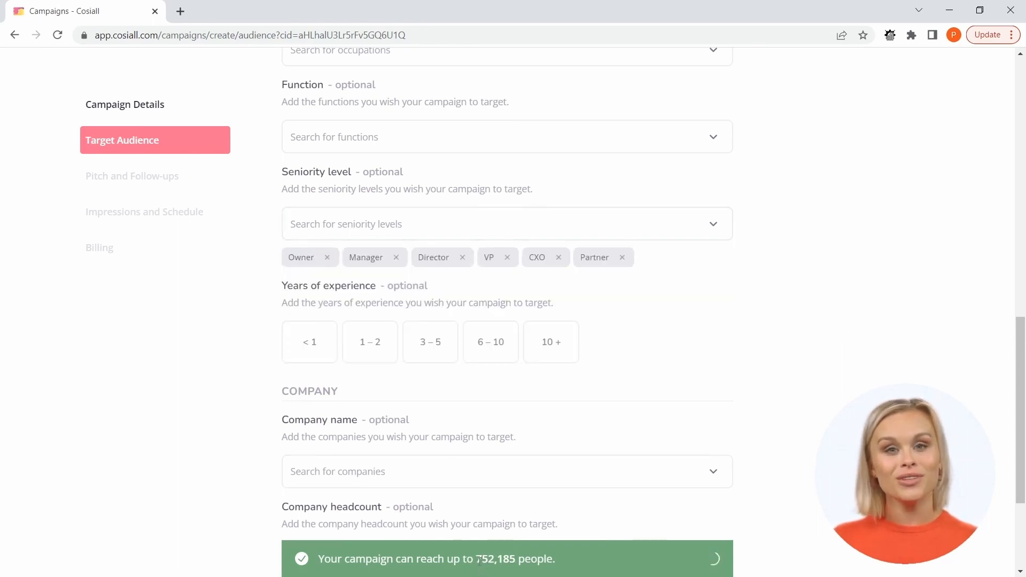
{"action": "left_click_drag", "start_coordinate": [476, 558], "coordinate": [519, 558]}
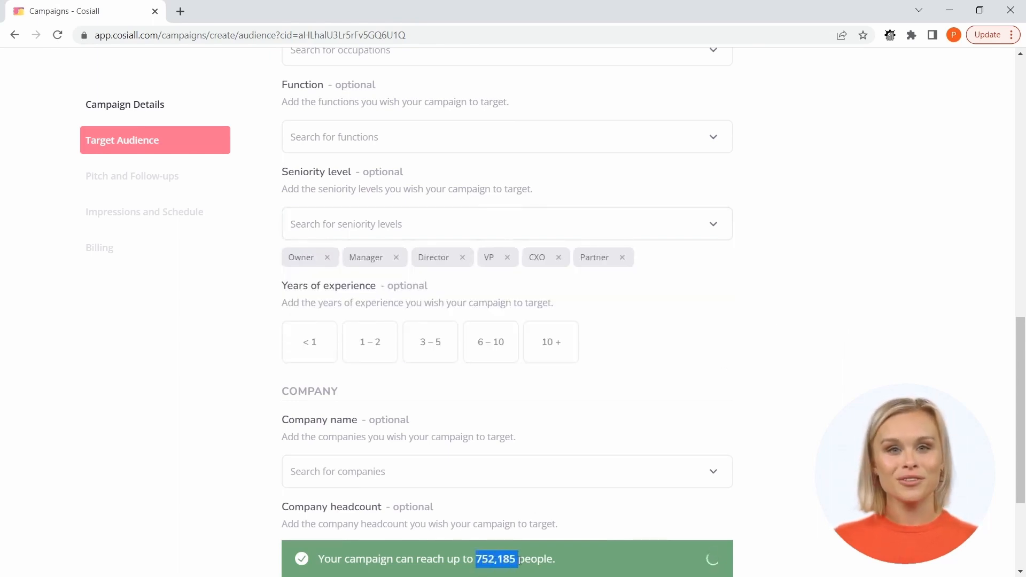
{"action": "left_click", "coordinate": [552, 559]}
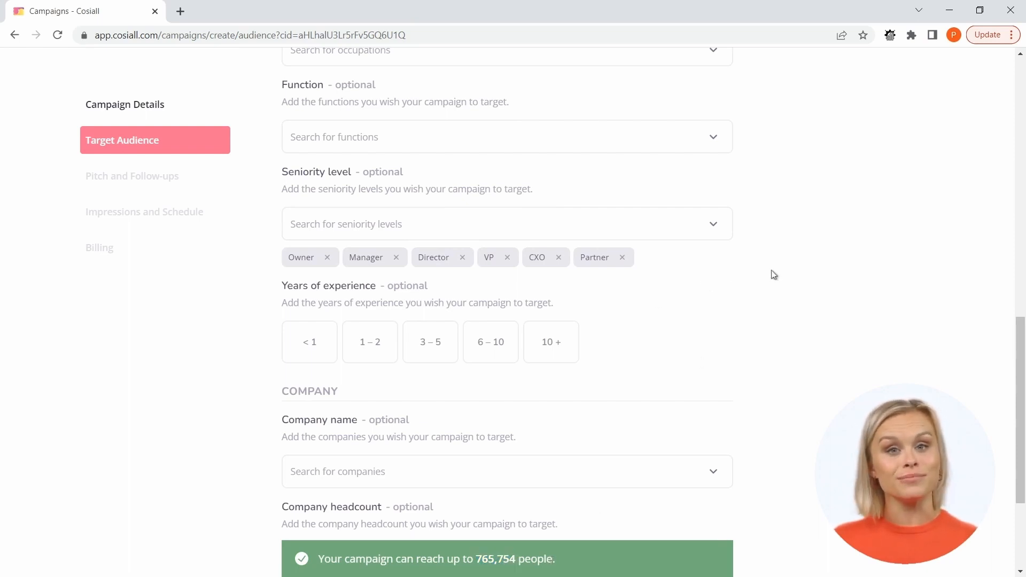
Browse the available target companies and close the list without adding one.
{"action": "scroll", "coordinate": [780, 275], "scroll_direction": "down", "scroll_amount": 1}
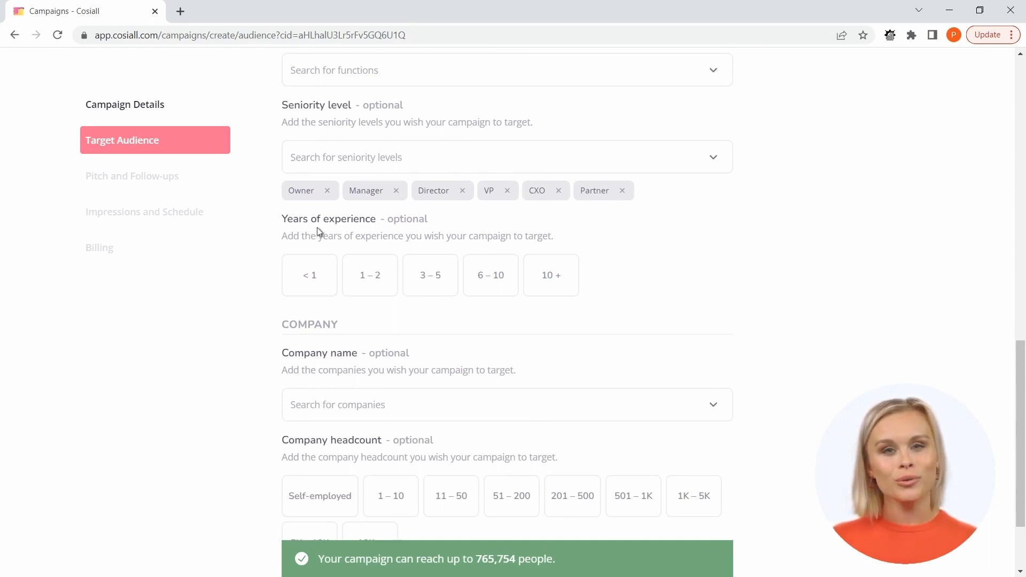
{"action": "scroll", "coordinate": [323, 236], "scroll_direction": "down", "scroll_amount": 1}
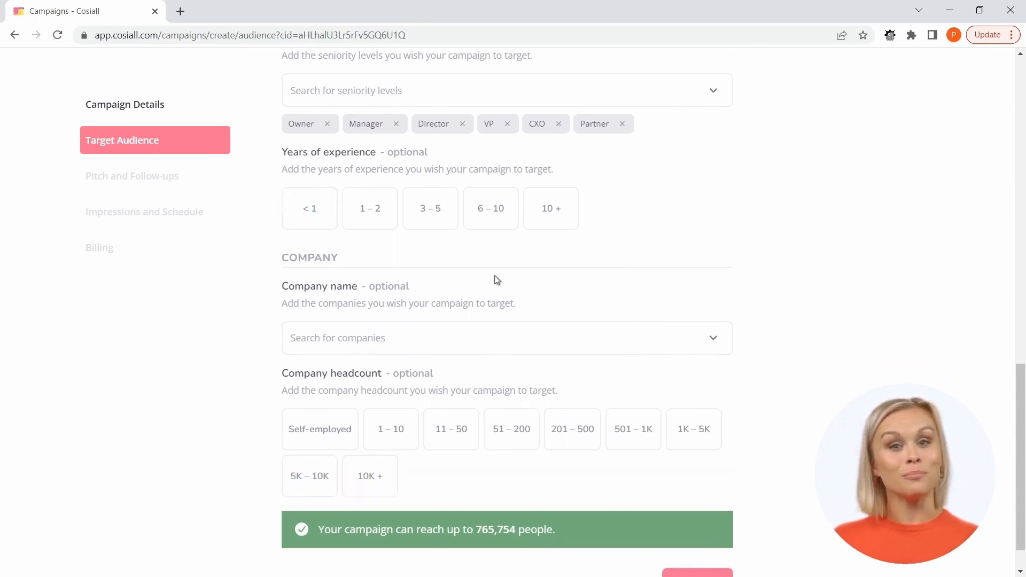
{"action": "left_click", "coordinate": [341, 342]}
{"action": "scroll", "coordinate": [488, 374], "scroll_direction": "down", "scroll_amount": 4}
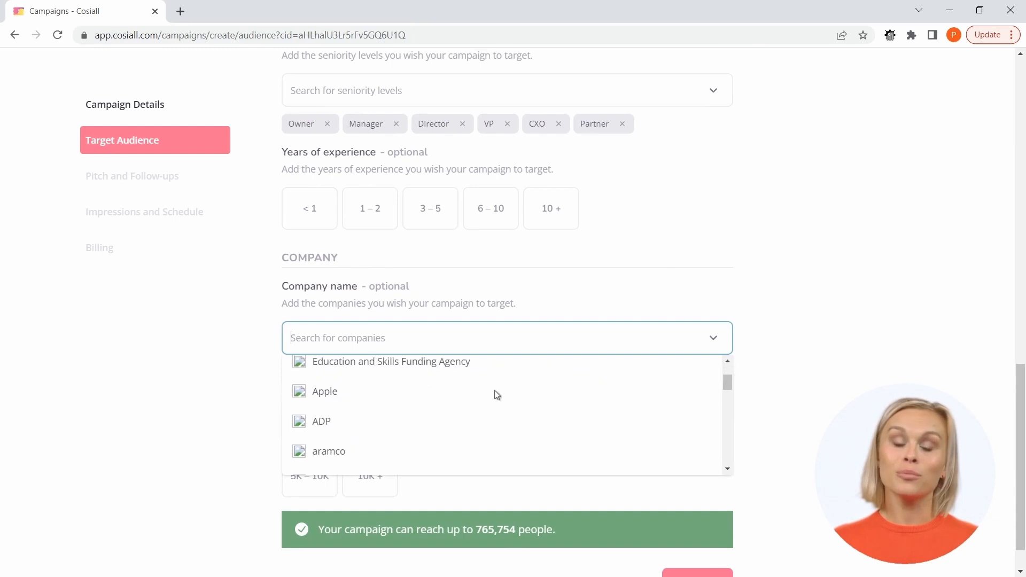
{"action": "scroll", "coordinate": [479, 386], "scroll_direction": "down", "scroll_amount": 2}
{"action": "scroll", "coordinate": [480, 386], "scroll_direction": "down", "scroll_amount": 5}
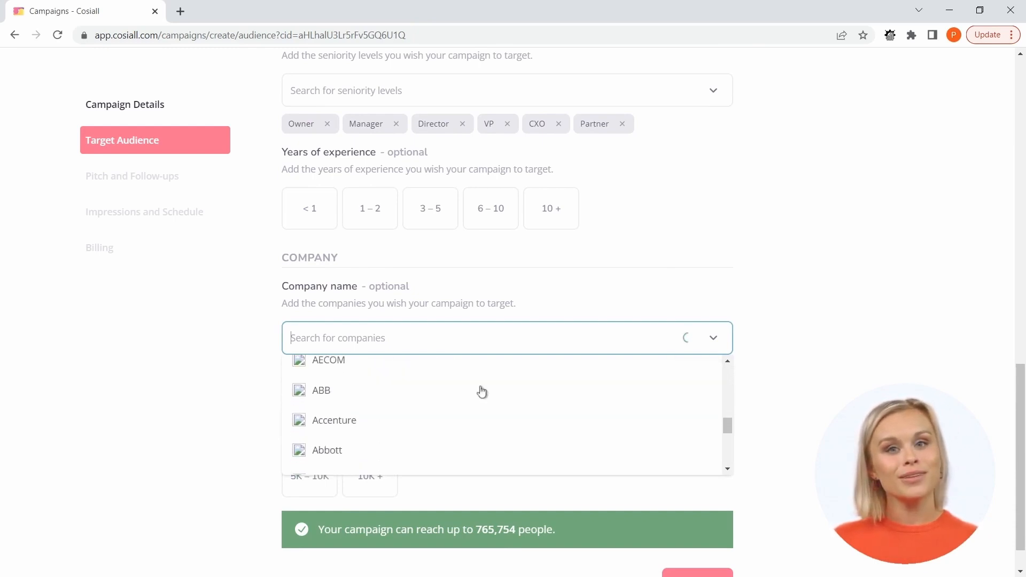
{"action": "scroll", "coordinate": [480, 390], "scroll_direction": "down", "scroll_amount": 2}
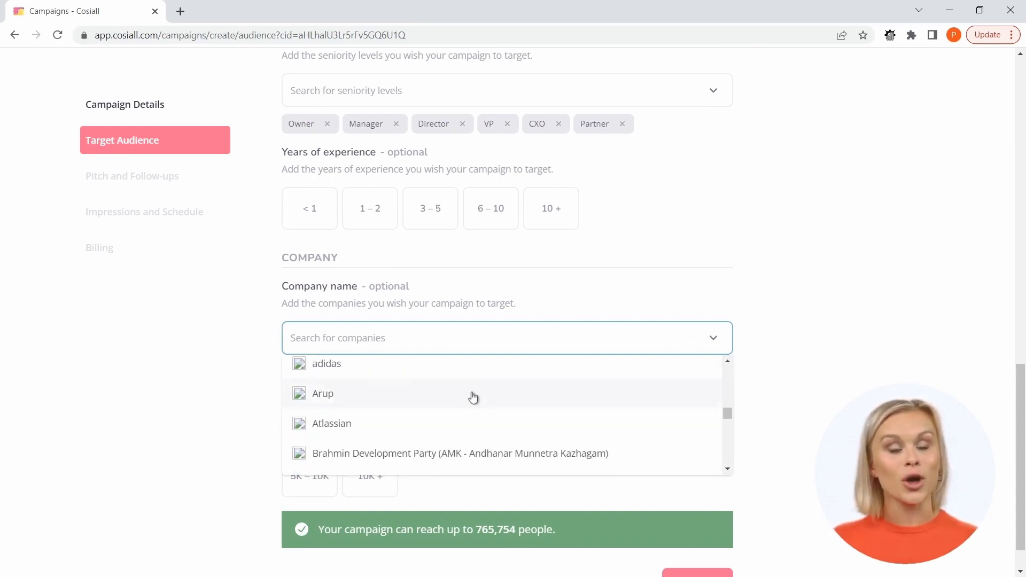
{"action": "scroll", "coordinate": [471, 392], "scroll_direction": "up", "scroll_amount": 4}
{"action": "scroll", "coordinate": [472, 396], "scroll_direction": "up", "scroll_amount": 6}
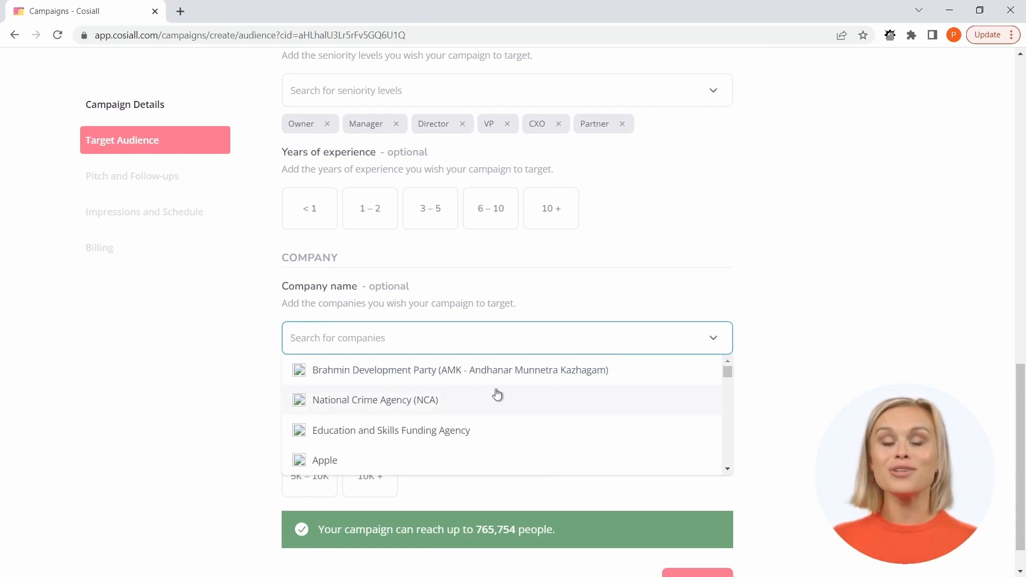
{"action": "left_click", "coordinate": [792, 310]}
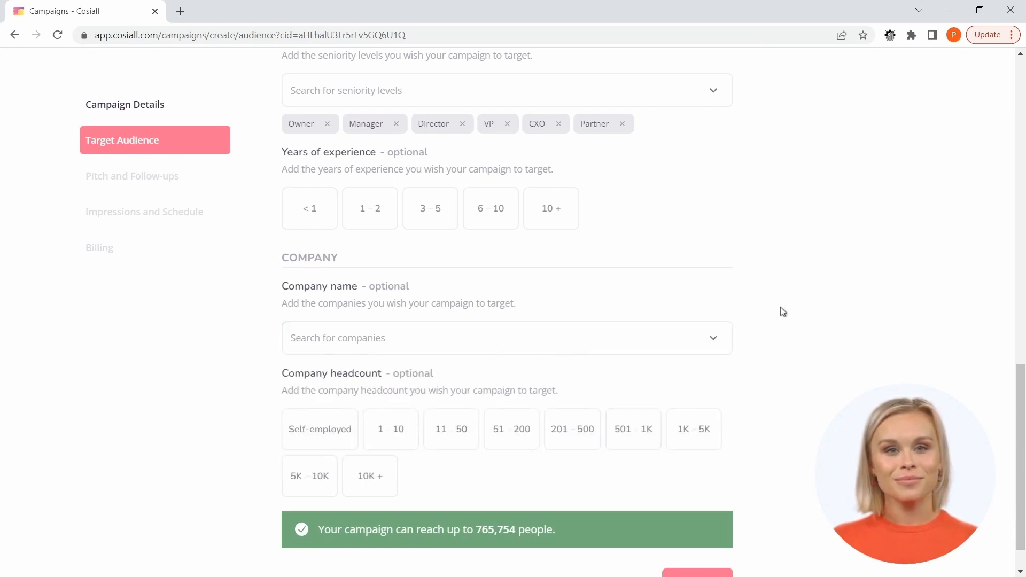
Limit the target company headcount to 1–10, 11–50 and 51–200 employees.
{"action": "scroll", "coordinate": [781, 312], "scroll_direction": "down", "scroll_amount": 1}
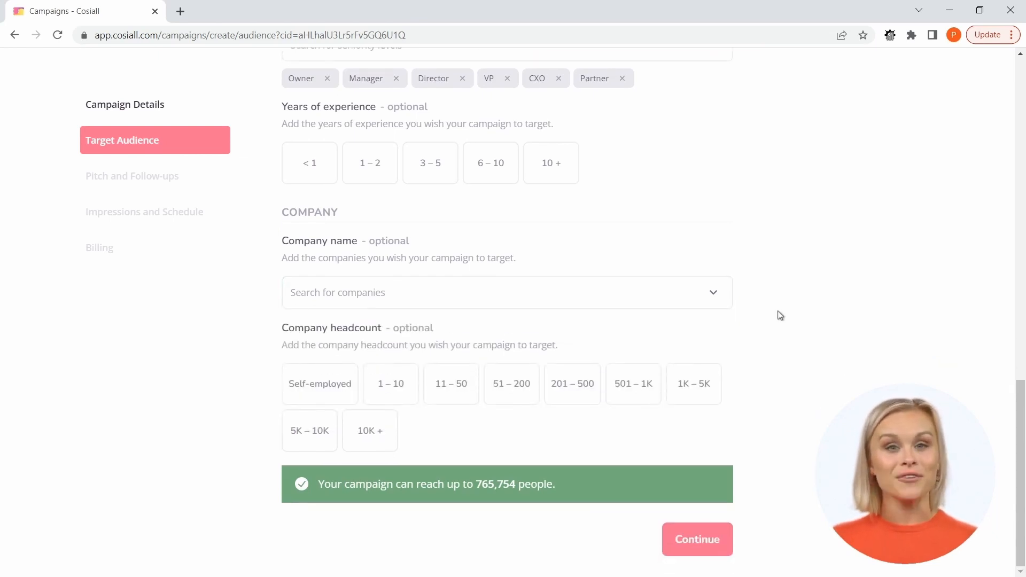
{"action": "left_click", "coordinate": [321, 391]}
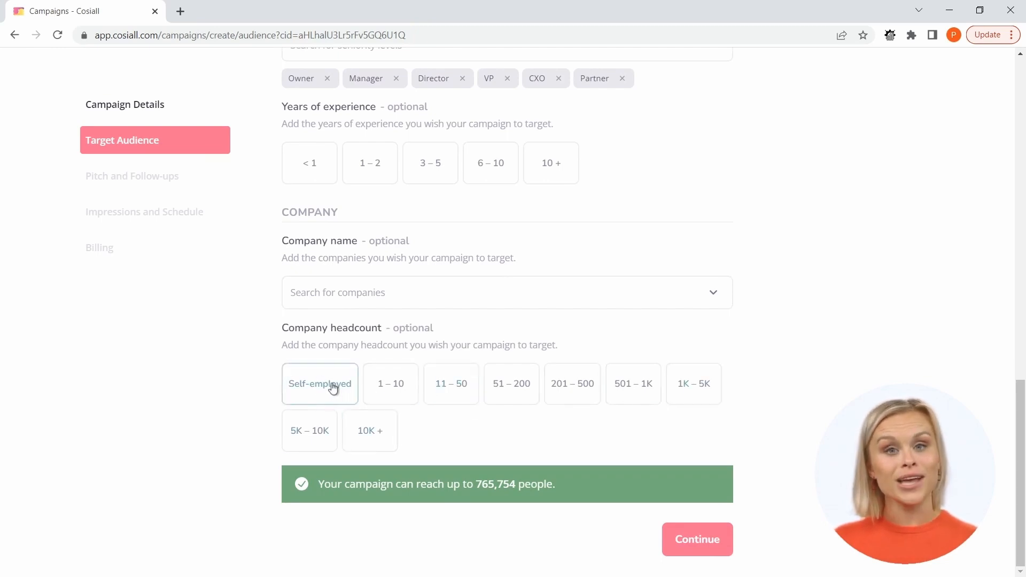
{"action": "left_click", "coordinate": [396, 383]}
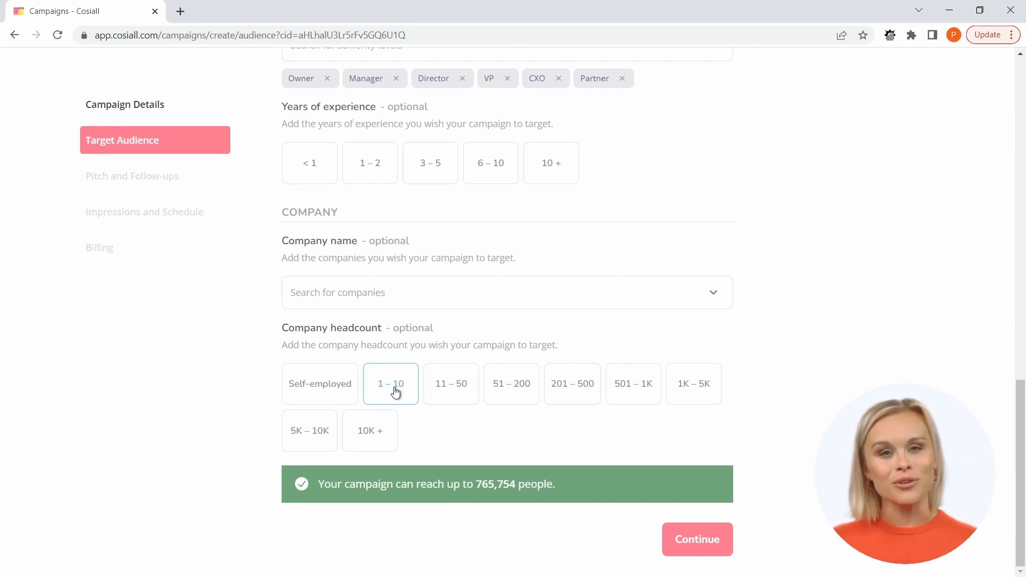
{"action": "left_click", "coordinate": [396, 393]}
{"action": "left_click", "coordinate": [453, 401]}
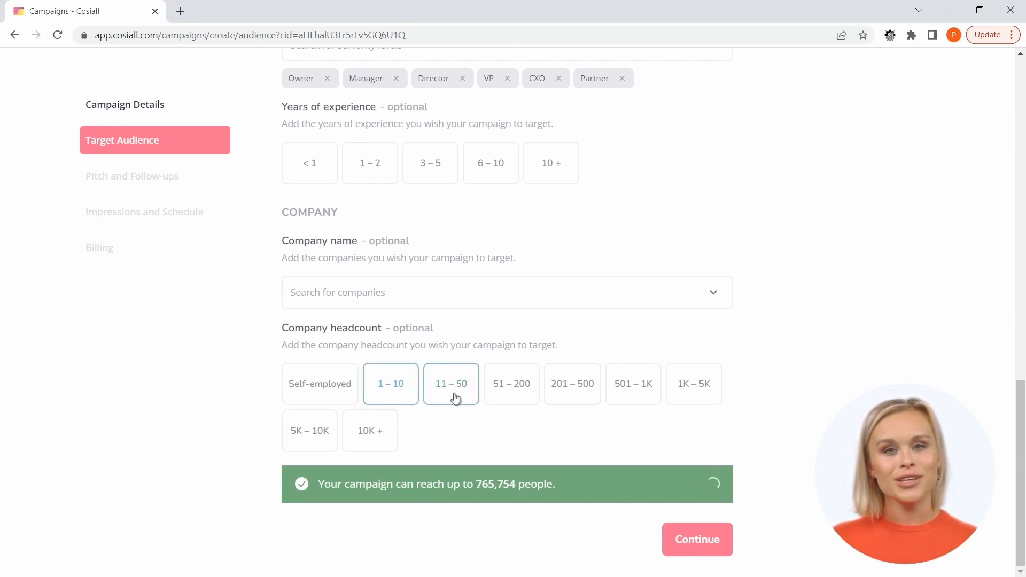
{"action": "left_click", "coordinate": [499, 398]}
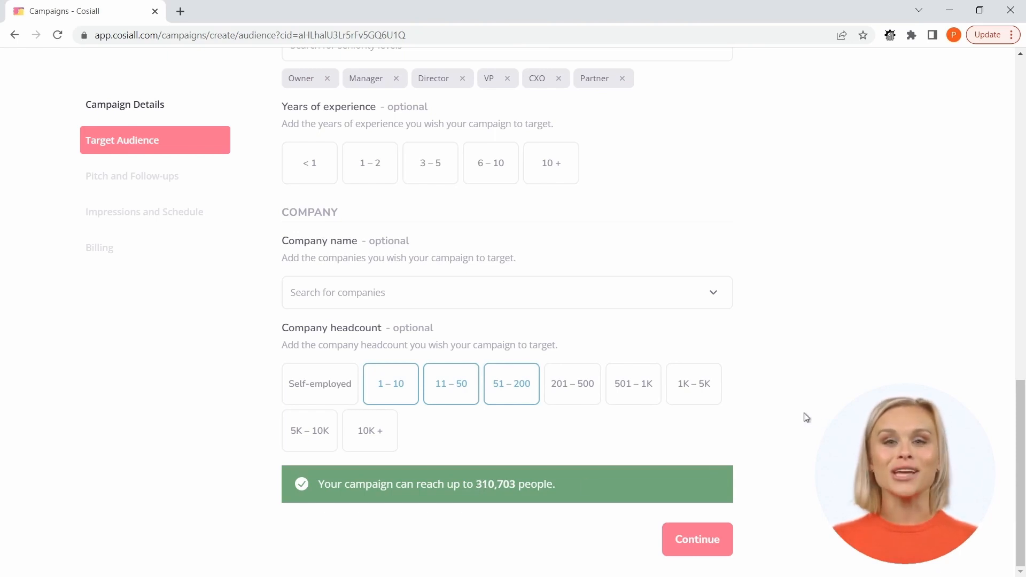
Review all the target audience settings from region to company headcount and continue to the Pitch and Follow-ups stage.
{"action": "scroll", "coordinate": [406, 451], "scroll_direction": "up", "scroll_amount": 2}
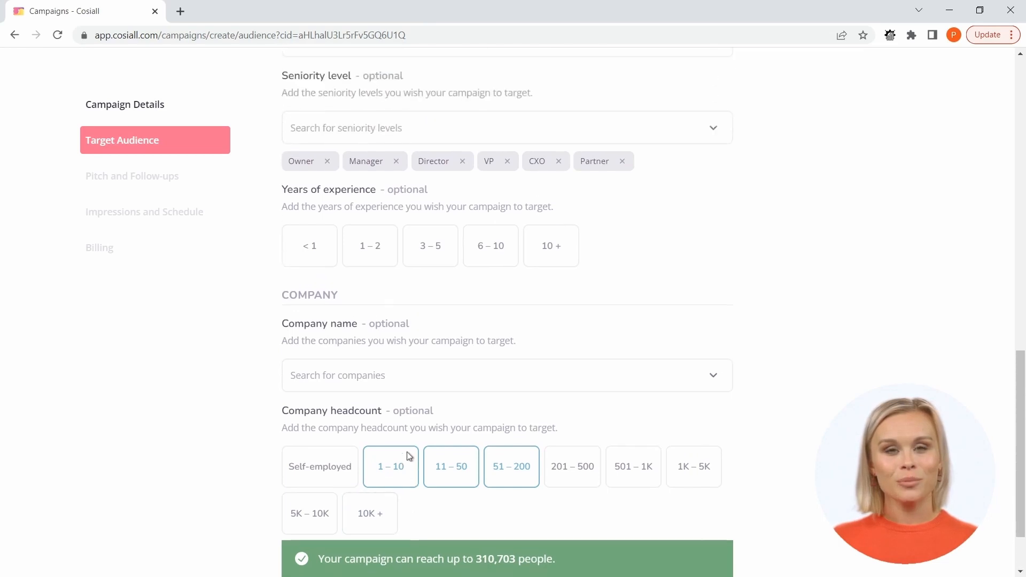
{"action": "scroll", "coordinate": [406, 451], "scroll_direction": "up", "scroll_amount": 8}
{"action": "scroll", "coordinate": [404, 447], "scroll_direction": "up", "scroll_amount": 6}
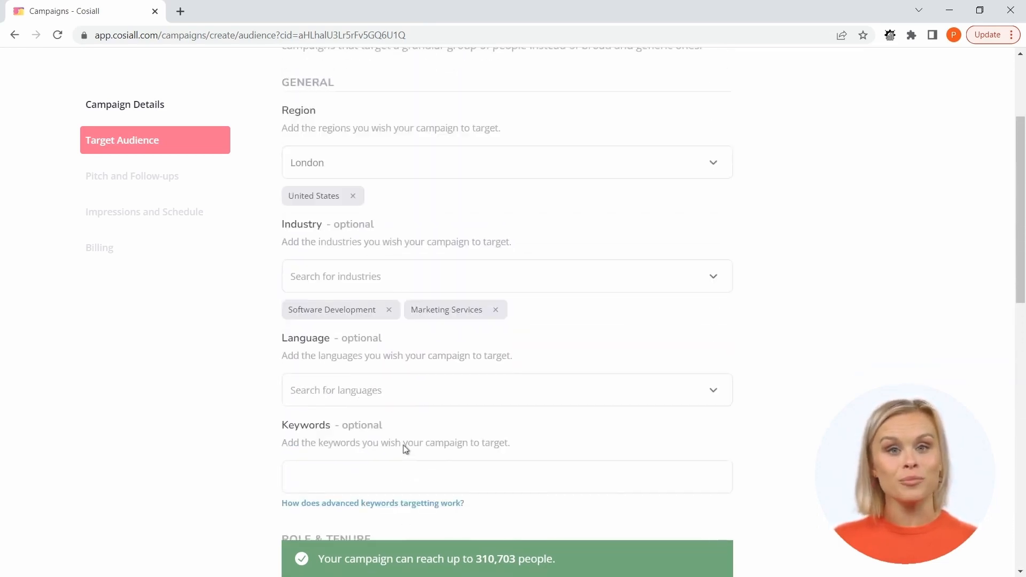
{"action": "scroll", "coordinate": [404, 448], "scroll_direction": "up", "scroll_amount": 4}
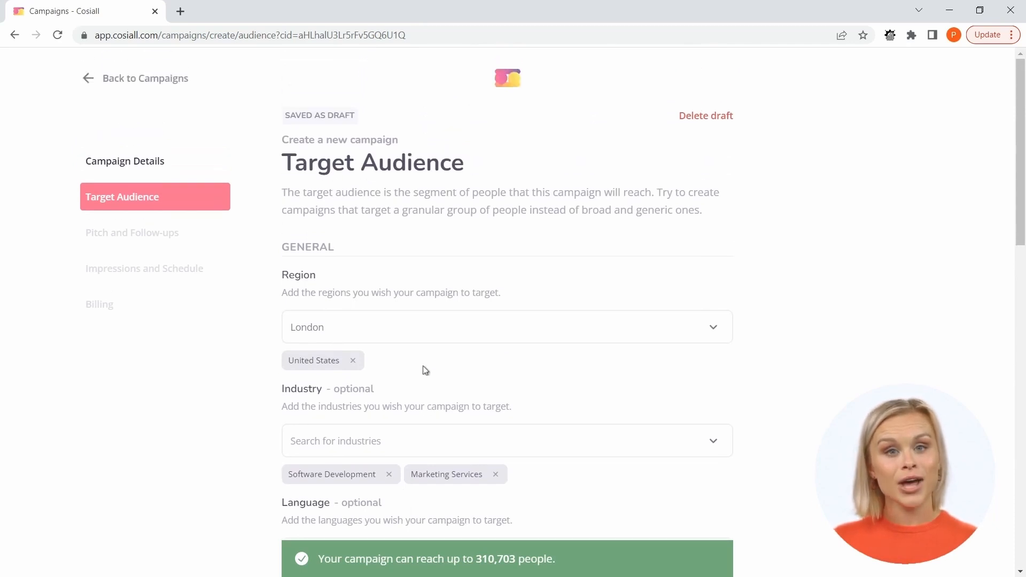
{"action": "scroll", "coordinate": [425, 370], "scroll_direction": "down", "scroll_amount": 10}
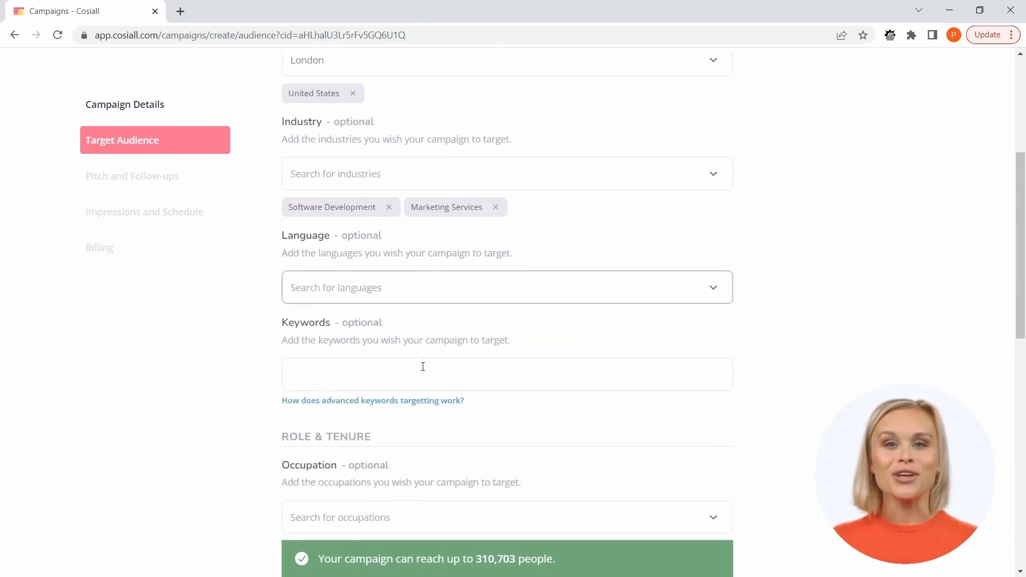
{"action": "scroll", "coordinate": [423, 367], "scroll_direction": "down", "scroll_amount": 10}
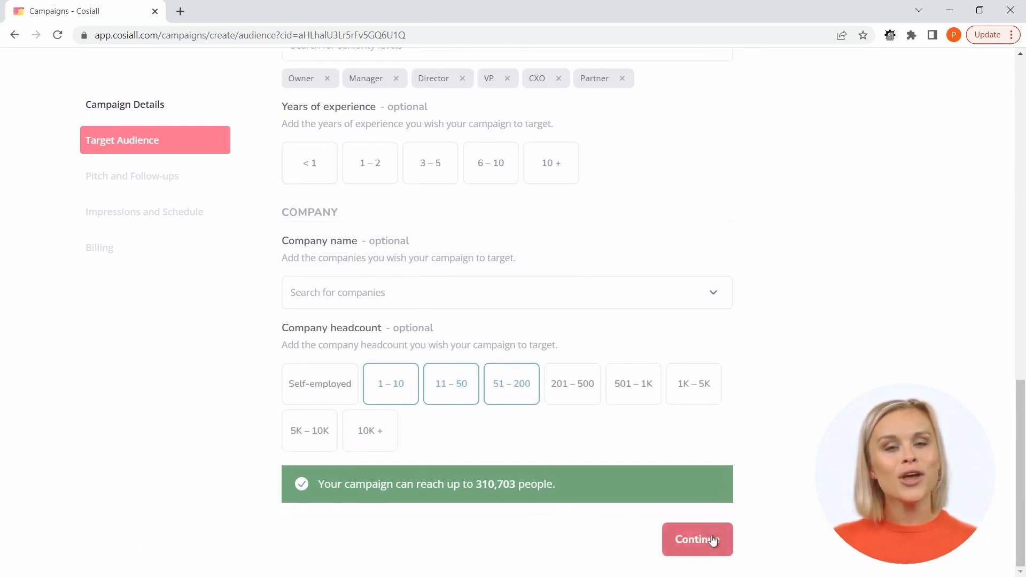
{"action": "left_click", "coordinate": [682, 541]}
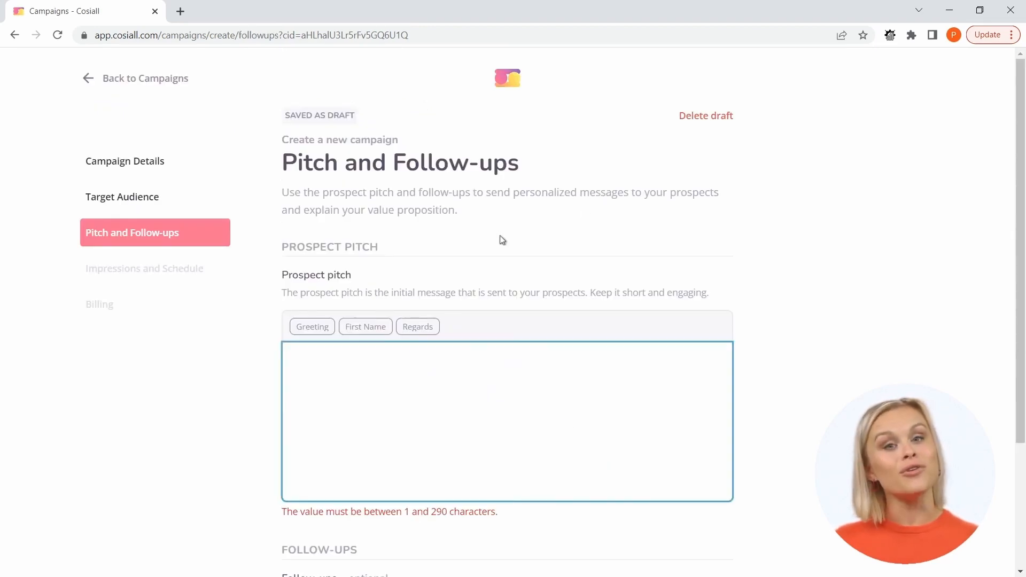
Fill the prospect pitch with the Greeting and First Name placeholders and the copied lead generation software text ending in "Could that be of interest to you?".
{"action": "key", "text": "alt+Tab"}
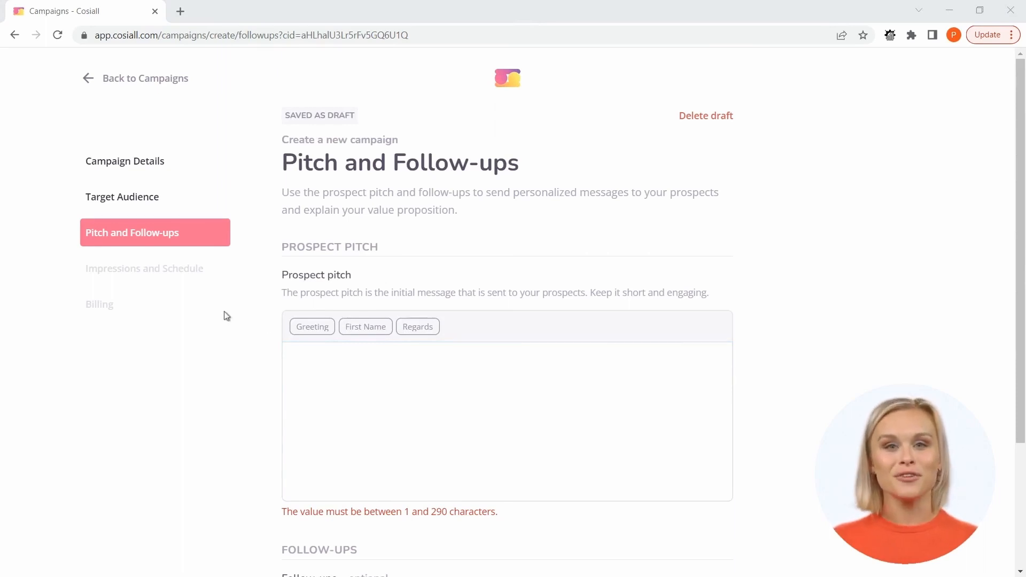
{"action": "left_click", "coordinate": [495, 376]}
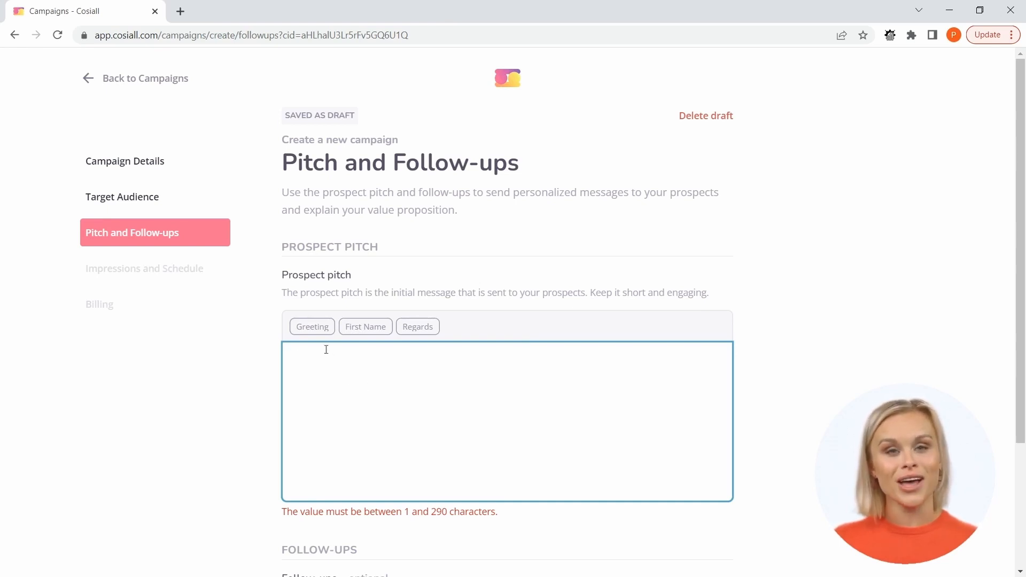
{"action": "left_click", "coordinate": [313, 327]}
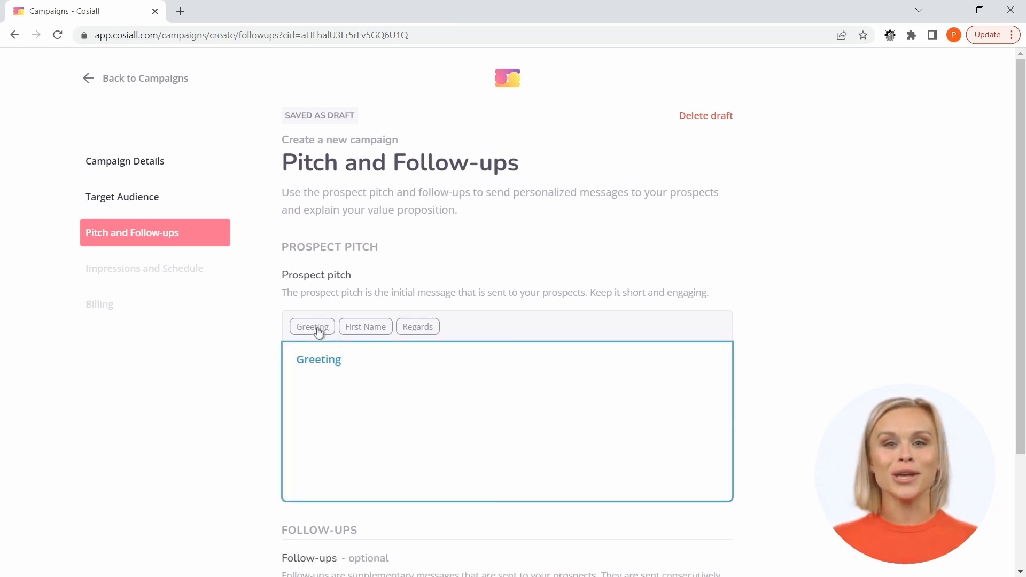
{"action": "left_click", "coordinate": [364, 327]}
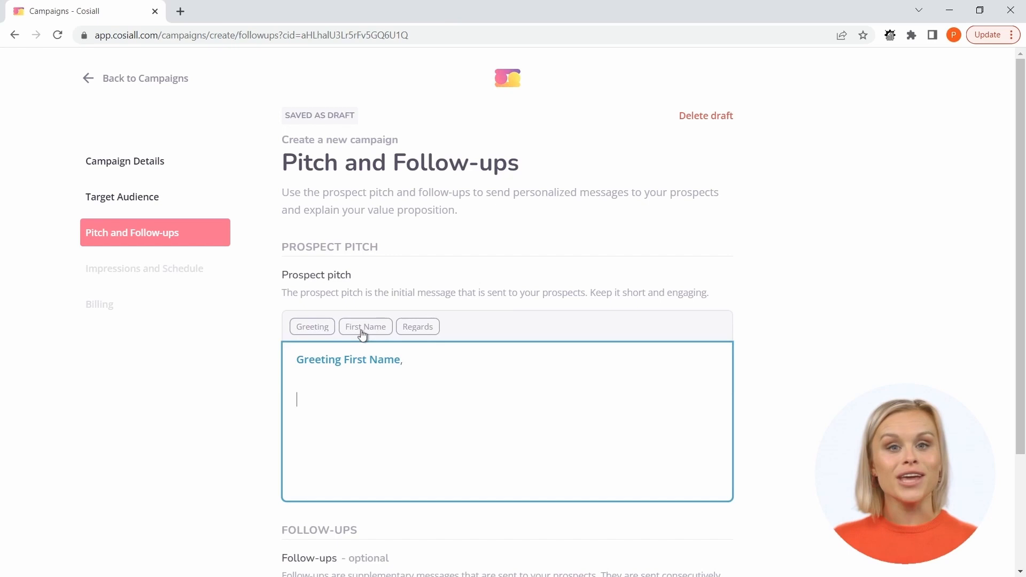
{"action": "type", "text": "I am working with an innovative lead generation software which can help your organization hit your sales goals by running targeted campaigns which continuously bring new warm leads interested in your services.  Could that be of interest to you?"}
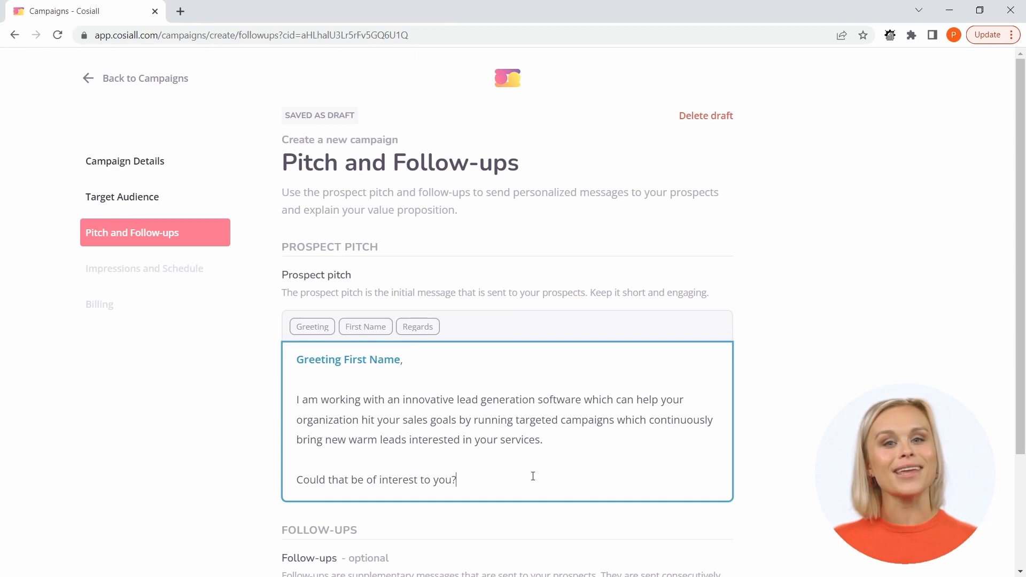
Close the prospect pitch with the Regards placeholder on a new line and delete the surplus characters after it.
{"action": "key", "text": "Return"}
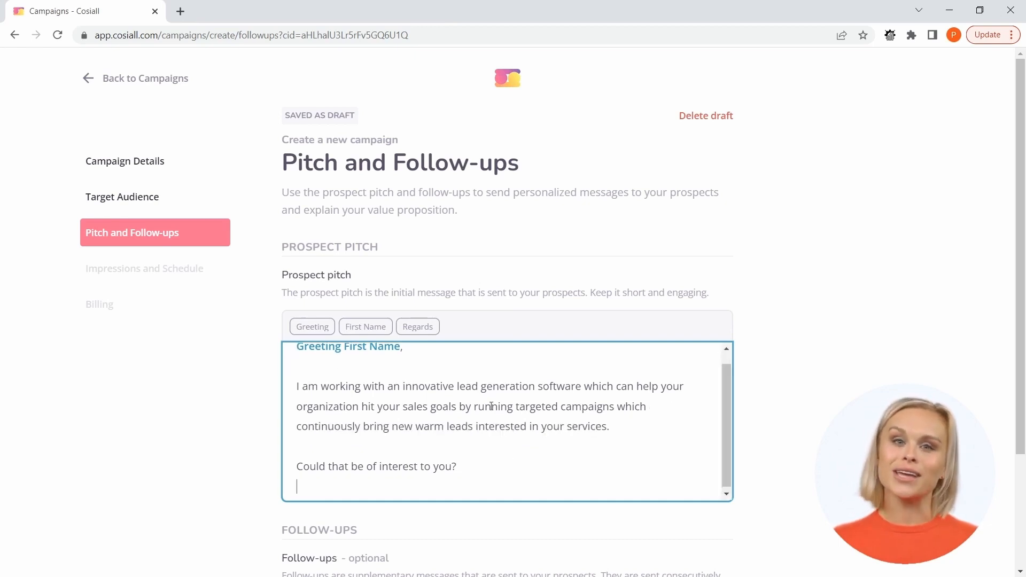
{"action": "left_click", "coordinate": [424, 328]}
{"action": "scroll", "coordinate": [539, 425], "scroll_direction": "down", "scroll_amount": 1}
{"action": "scroll", "coordinate": [492, 425], "scroll_direction": "up", "scroll_amount": 1}
{"action": "scroll", "coordinate": [492, 425], "scroll_direction": "down", "scroll_amount": 1}
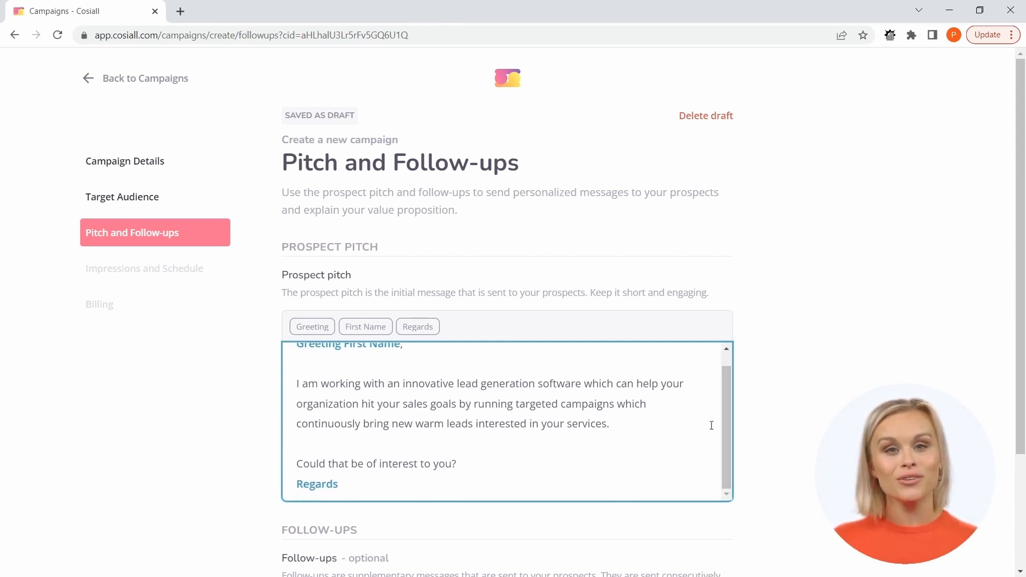
{"action": "left_click", "coordinate": [372, 485]}
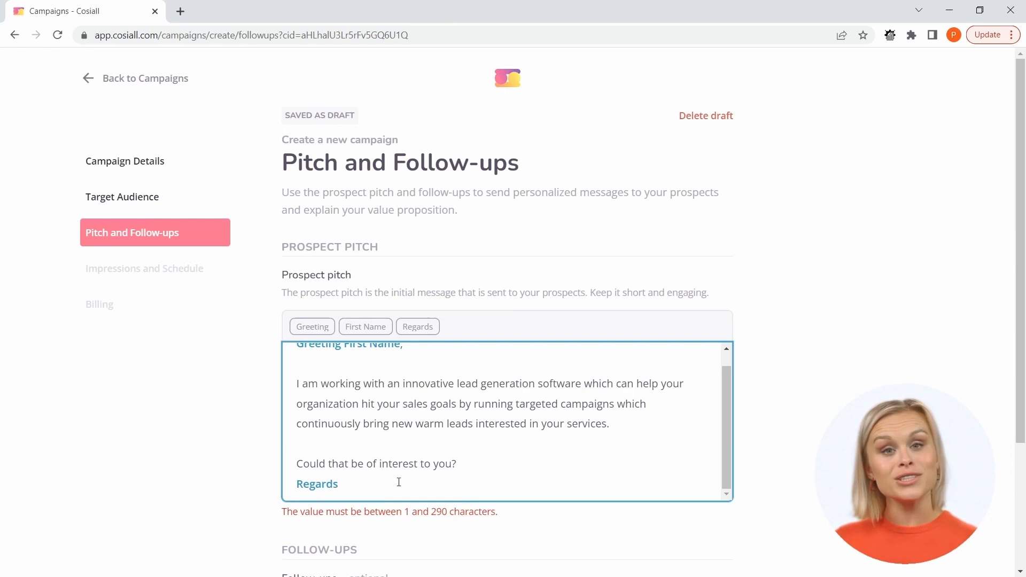
{"action": "key", "text": "BackSpace"}
{"action": "key", "text": "BackSpace"}
{"action": "key", "text": "BackSpace"}
{"action": "key", "text": "BackSpace"}
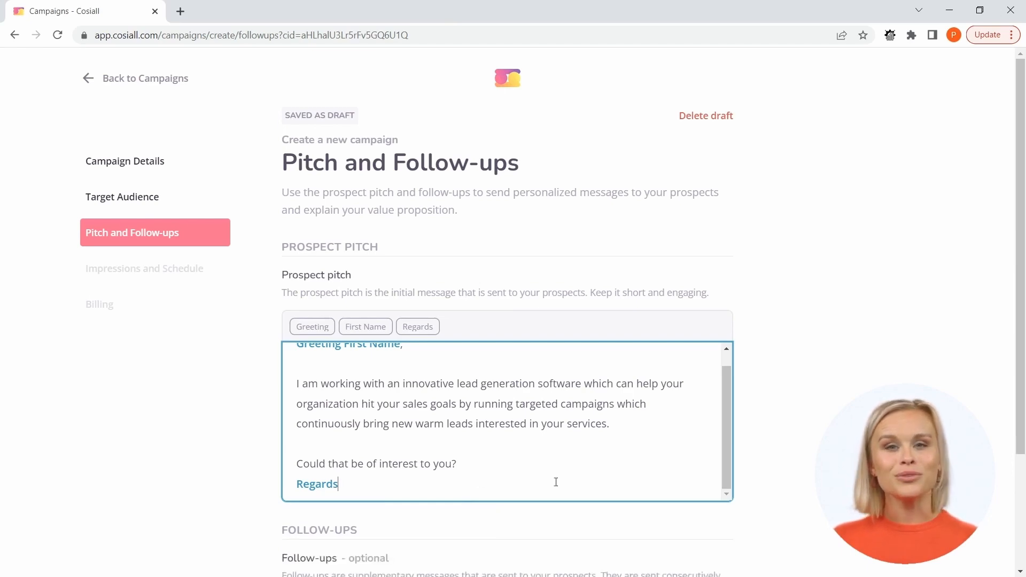
Add a follow-up with the Greeting and First Name placeholders and the copied message ending in "Worth a chat?".
{"action": "scroll", "coordinate": [783, 441], "scroll_direction": "down", "scroll_amount": 3}
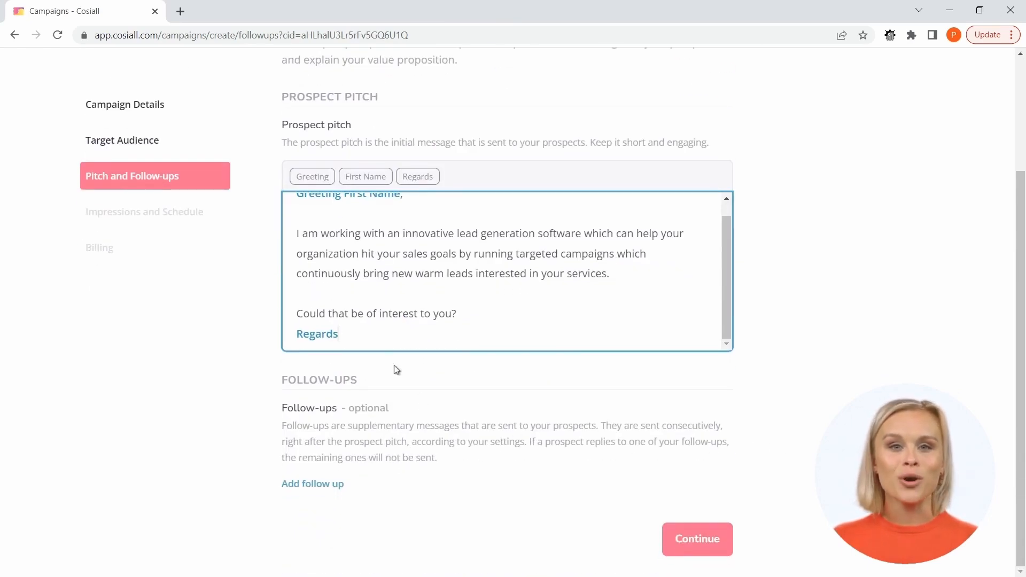
{"action": "scroll", "coordinate": [421, 288], "scroll_direction": "up", "scroll_amount": 1}
{"action": "scroll", "coordinate": [420, 288], "scroll_direction": "down", "scroll_amount": 1}
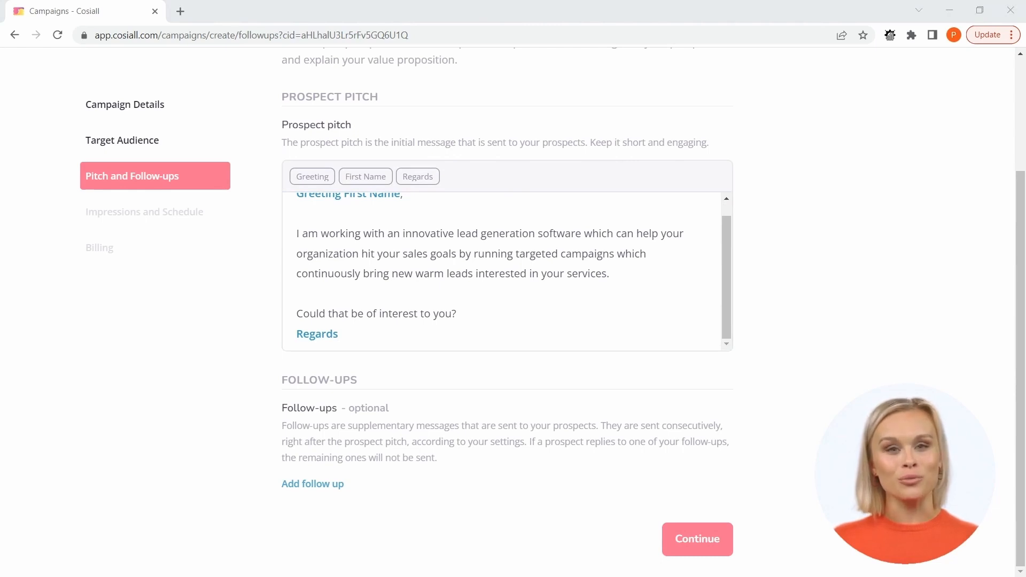
{"action": "left_click", "coordinate": [446, 444]}
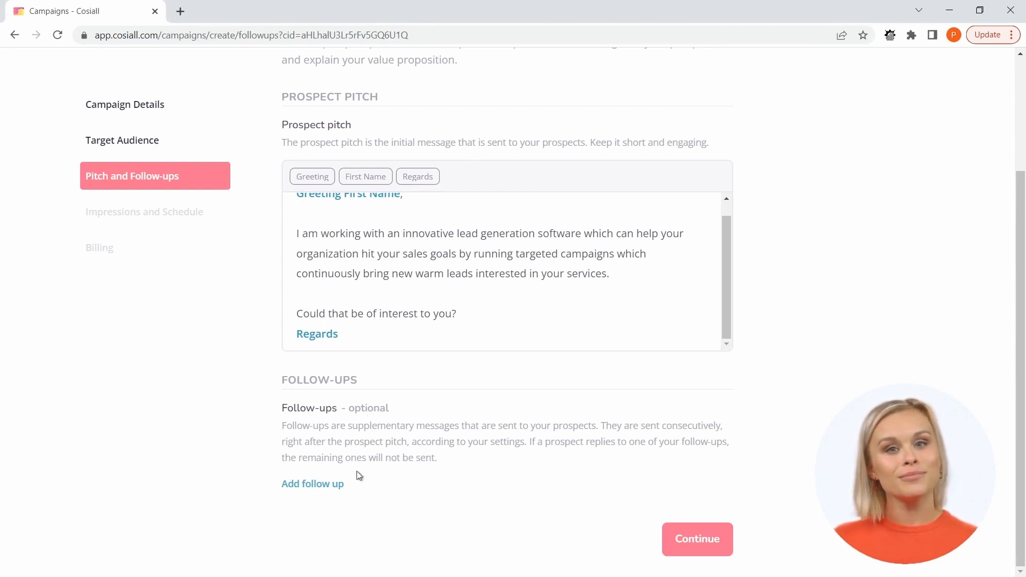
{"action": "left_click", "coordinate": [328, 485]}
{"action": "scroll", "coordinate": [386, 405], "scroll_direction": "down", "scroll_amount": 5}
{"action": "left_click", "coordinate": [325, 302]}
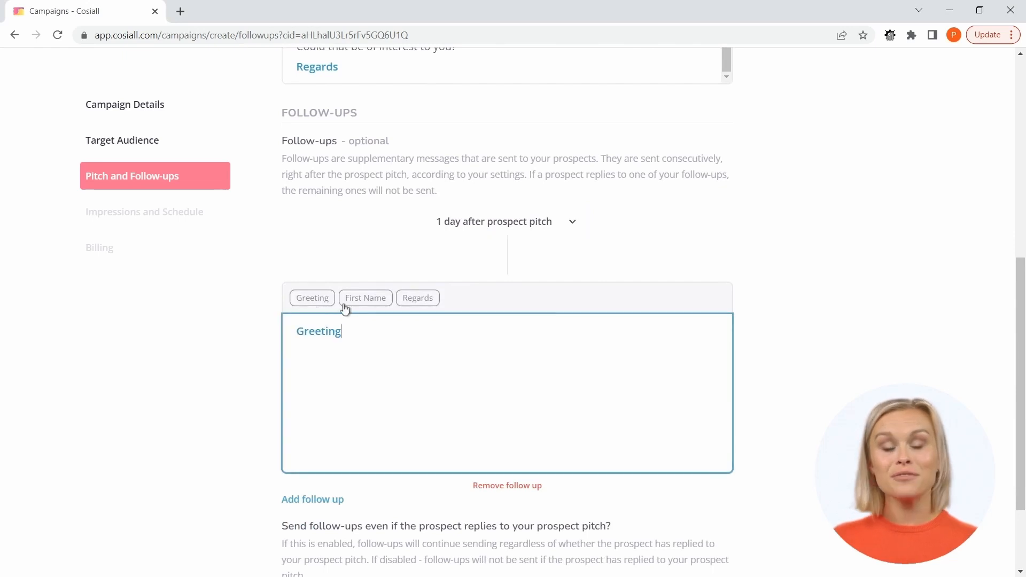
{"action": "left_click", "coordinate": [359, 304]}
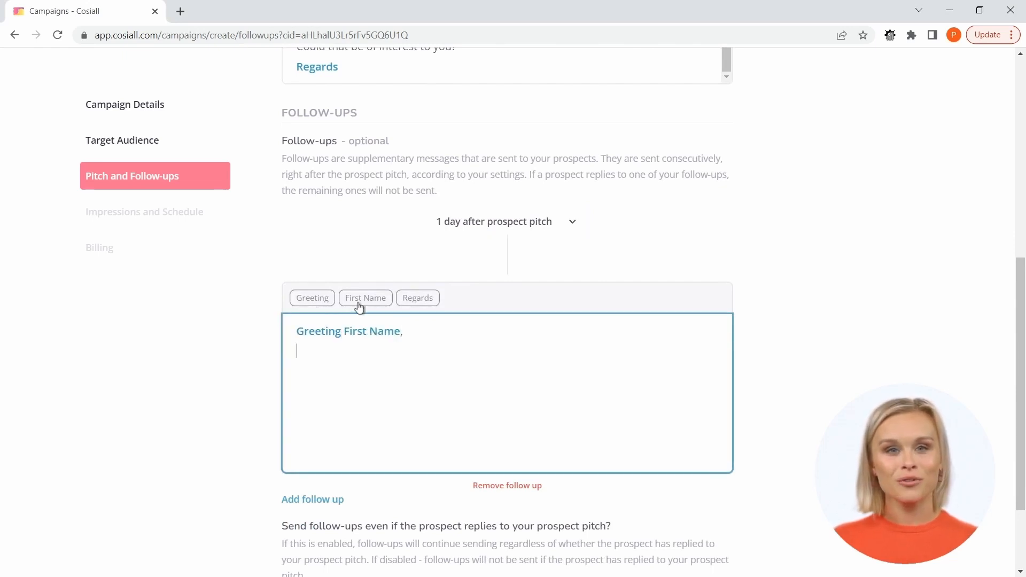
{"action": "key", "text": "ctrl+v"}
{"action": "mouse_move", "coordinate": [729, 312]}
{"action": "left_mouse_down"}
{"action": "mouse_move", "coordinate": [728, 229]}
{"action": "mouse_move", "coordinate": [726, 315]}
{"action": "left_mouse_up"}
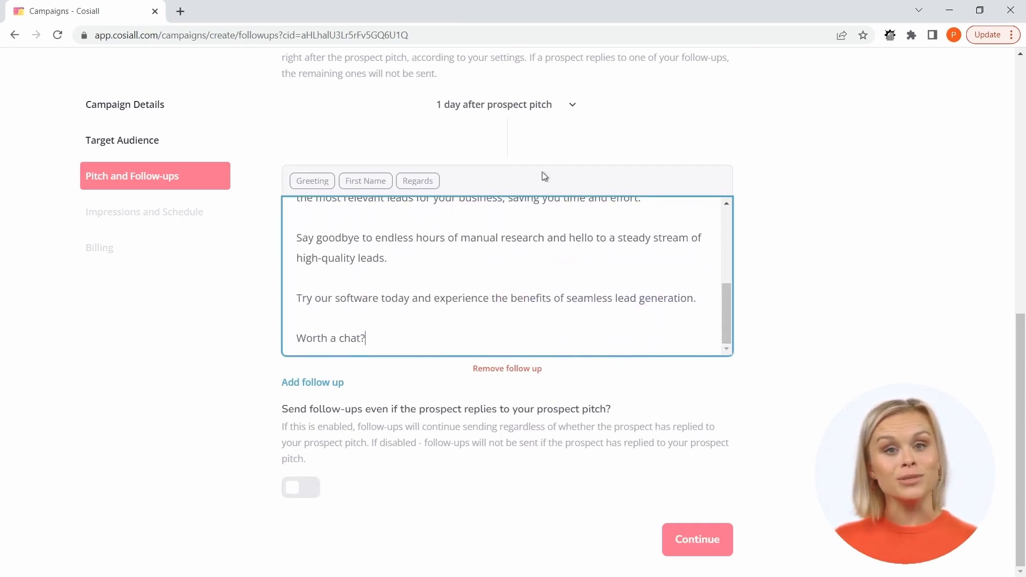
Schedule the first follow-up 3 days after the prospect pitch and add a second one 3 days after the previous follow-up.
{"action": "left_click", "coordinate": [488, 112]}
{"action": "left_click", "coordinate": [473, 155]}
{"action": "left_click", "coordinate": [297, 383]}
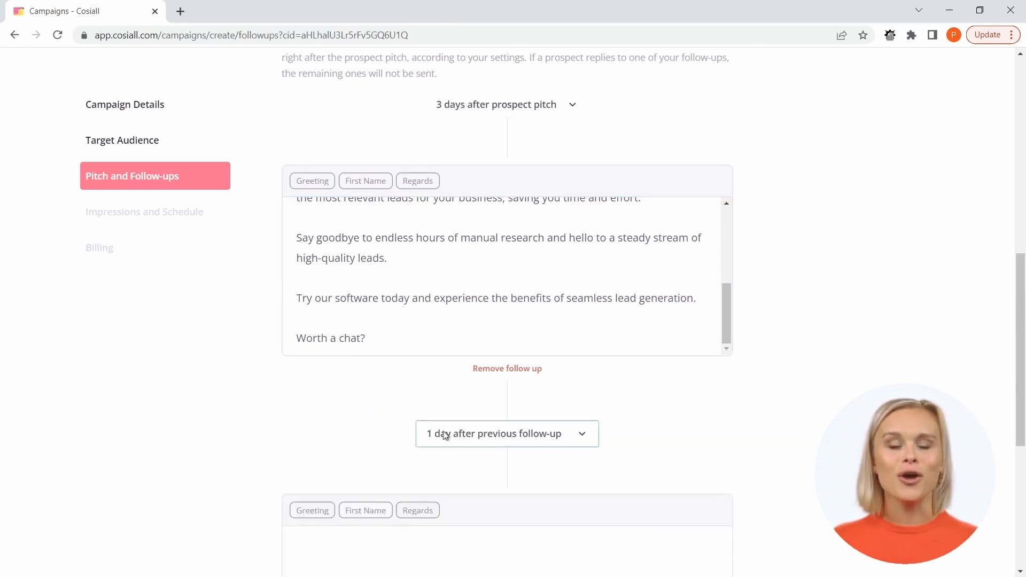
{"action": "scroll", "coordinate": [406, 422], "scroll_direction": "down", "scroll_amount": 4}
{"action": "left_click", "coordinate": [447, 233]}
{"action": "left_click", "coordinate": [448, 283]}
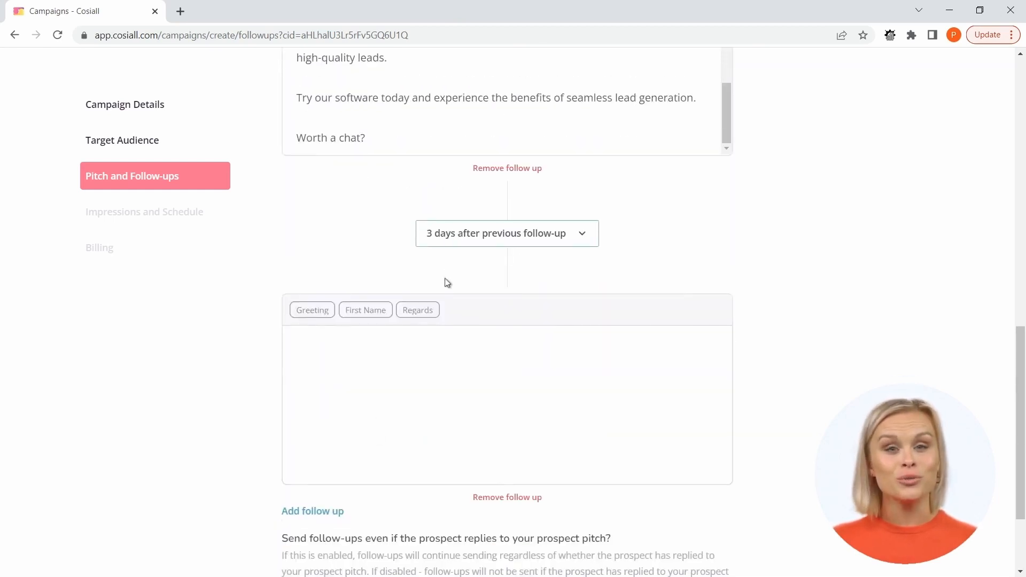
Fill the second follow-up with the Greeting and First Name placeholders, a comma and the copied message ending in "let me know if you are free for chat.".
{"action": "key", "text": "alt+Tab"}
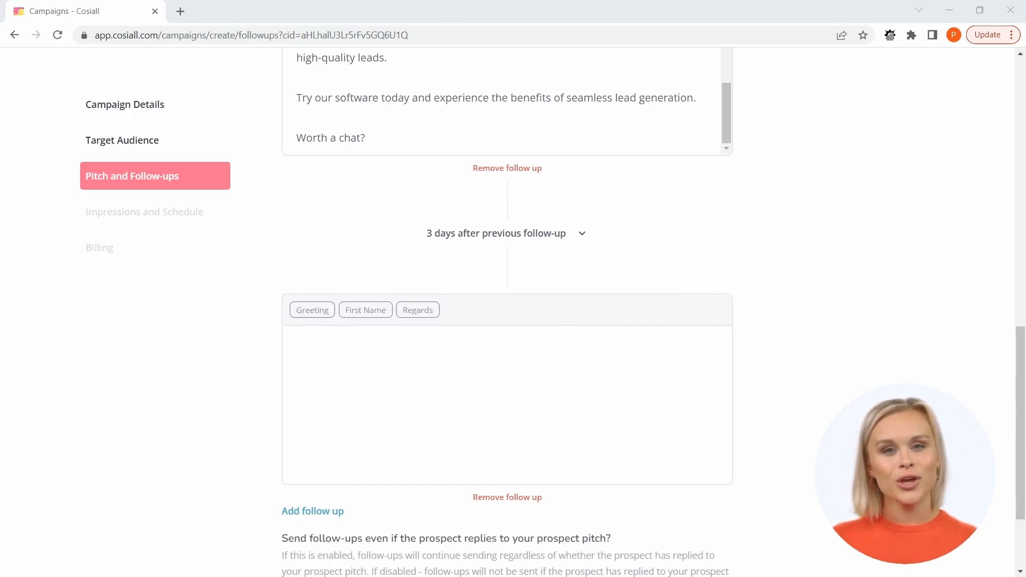
{"action": "left_click", "coordinate": [297, 314]}
{"action": "left_click", "coordinate": [366, 311]}
{"action": "type", "text": ","}
{"action": "key", "text": "Return"}
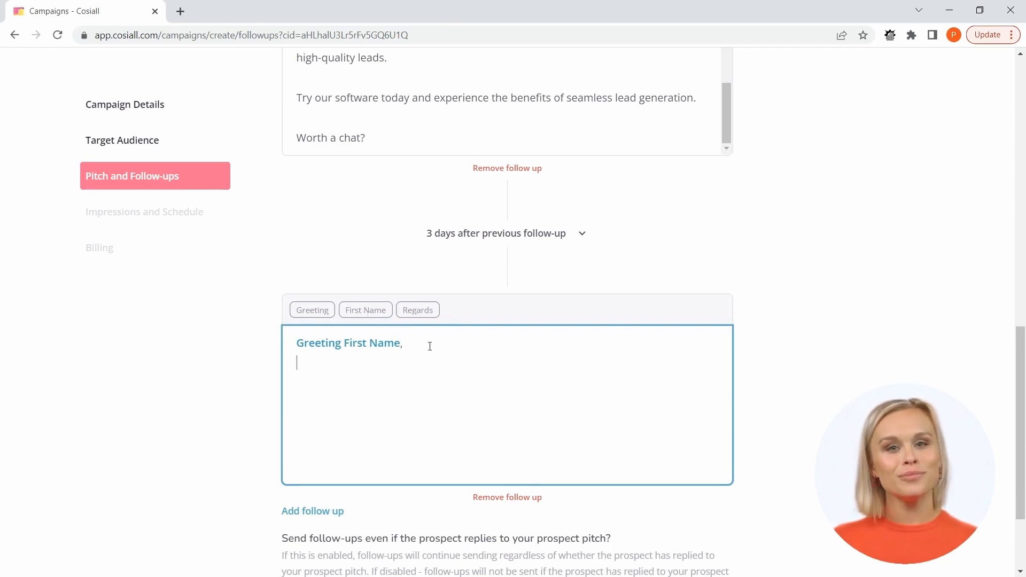
{"action": "type", "text": "Just wanted to follow up on our previous message and check if you had a chance to review it.  I understand that you may be busy, but if you could spare a moment and let us know if you would like to try a free trial it would be really appreciated.  I believe that our software can help you scale your business which means more money in your pocket so let me know if you are free for chat."}
{"action": "mouse_move", "coordinate": [732, 414]}
{"action": "left_mouse_down"}
{"action": "mouse_move", "coordinate": [729, 387]}
{"action": "mouse_move", "coordinate": [730, 426]}
{"action": "left_mouse_up"}
{"action": "scroll", "coordinate": [791, 406], "scroll_direction": "down", "scroll_amount": 3}
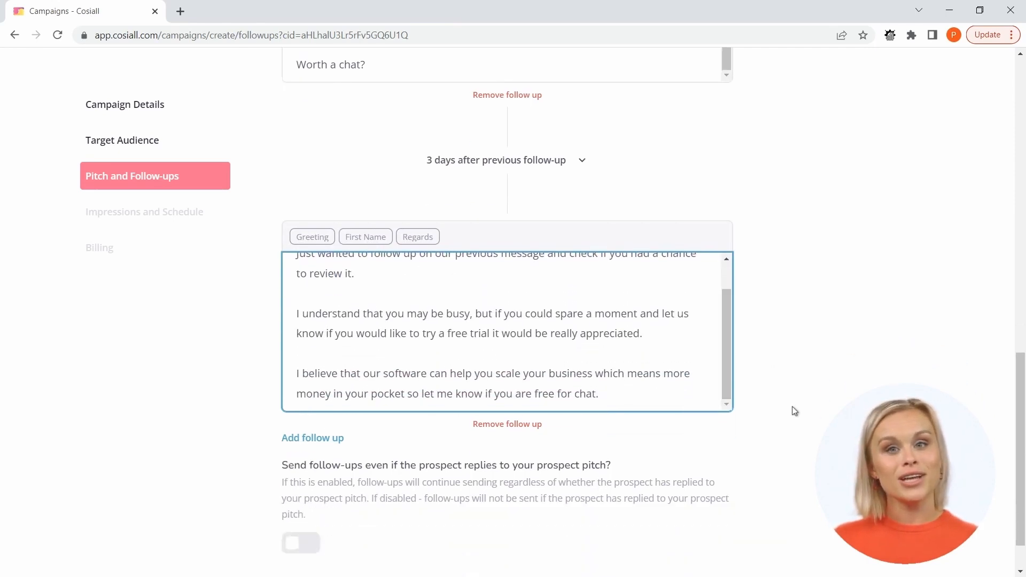
Proceed through Impressions and Schedule to Billing, keeping 1,000 impressions and the 02/02/2023 start date.
{"action": "left_click", "coordinate": [716, 540]}
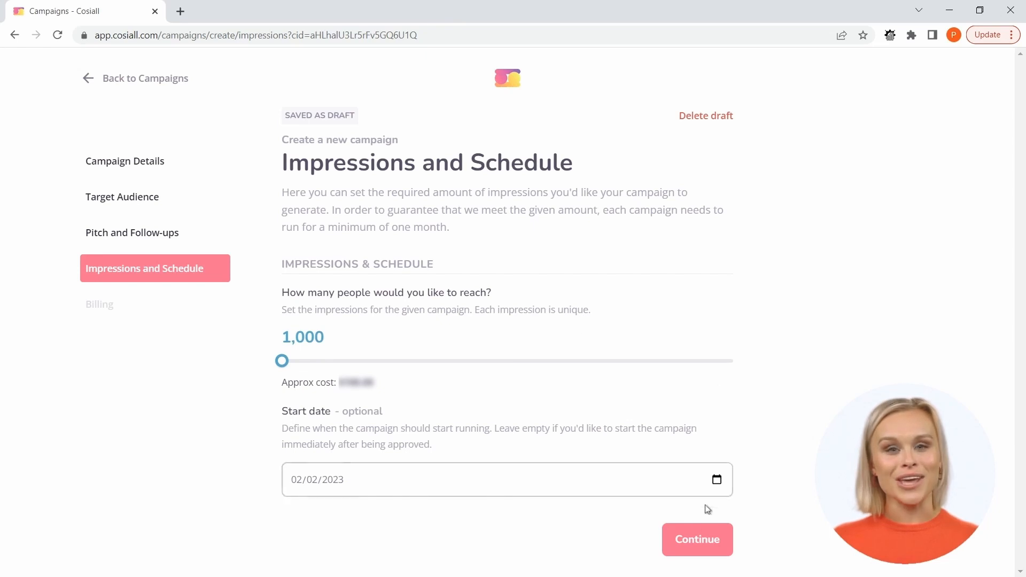
{"action": "left_click", "coordinate": [682, 549]}
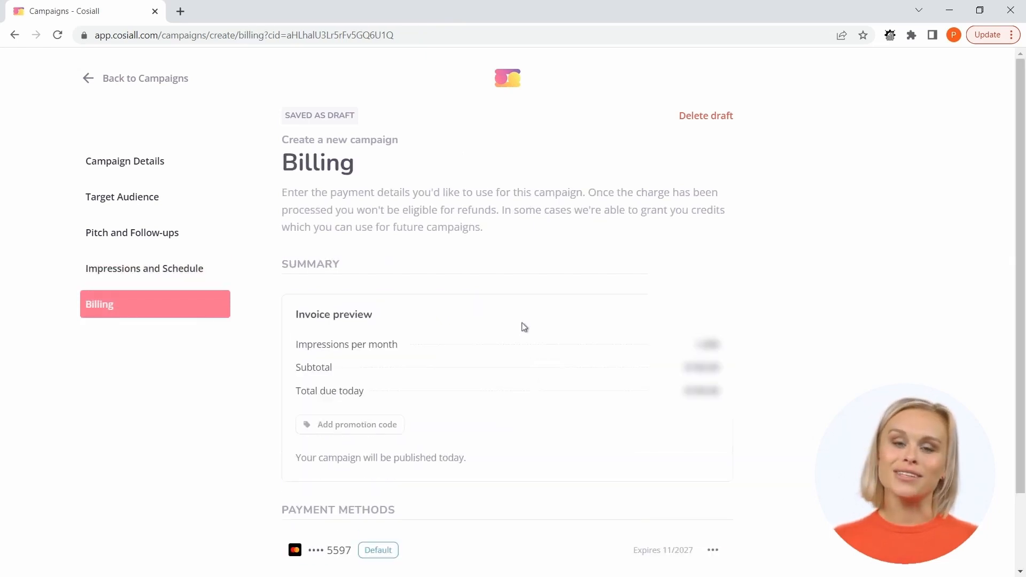
Apply the promotion code WELCOME to the campaign invoice.
{"action": "scroll", "coordinate": [526, 302], "scroll_direction": "down", "scroll_amount": 2}
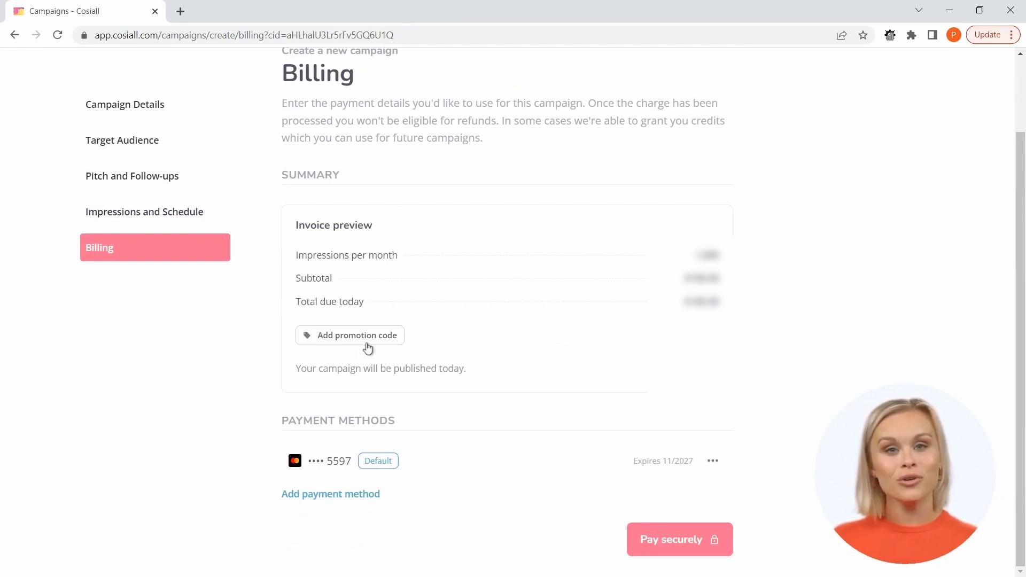
{"action": "left_click", "coordinate": [331, 341]}
{"action": "type", "text": "WELCOME"}
{"action": "key", "text": "Return"}
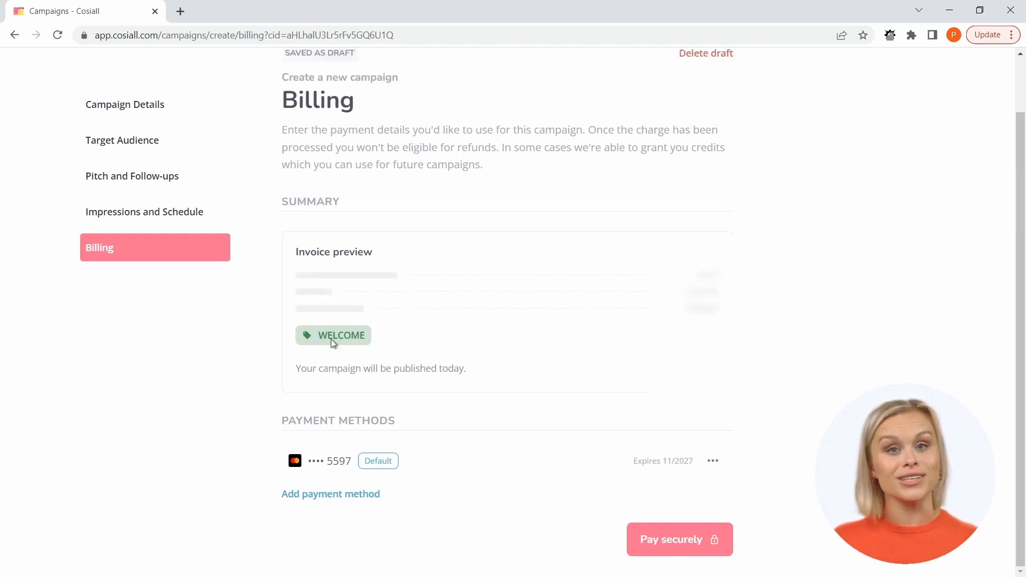
Pay for the campaign with the default payment method and show the pending campaigns.
{"action": "scroll", "coordinate": [380, 343], "scroll_direction": "down", "scroll_amount": 1}
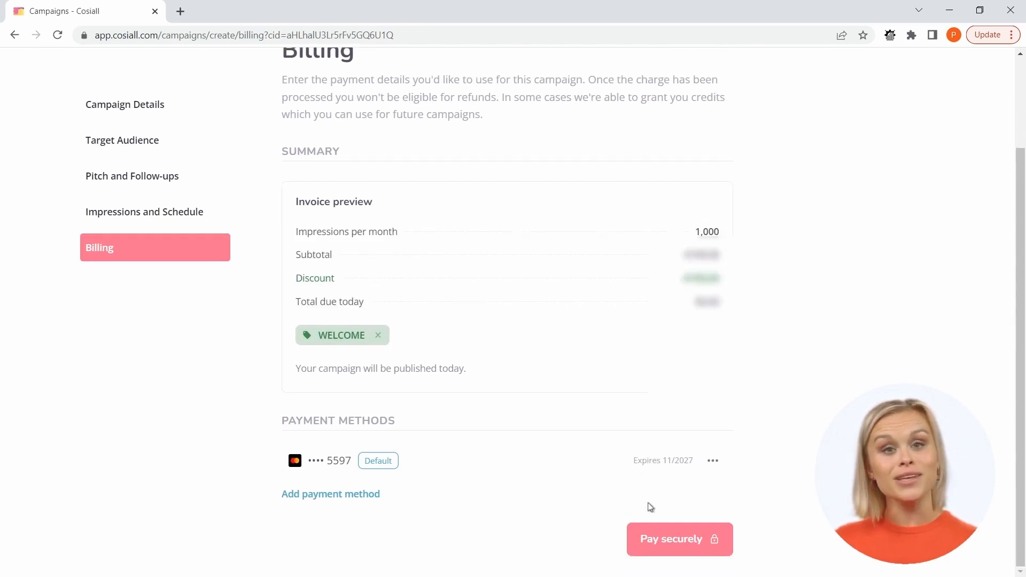
{"action": "left_click", "coordinate": [669, 540]}
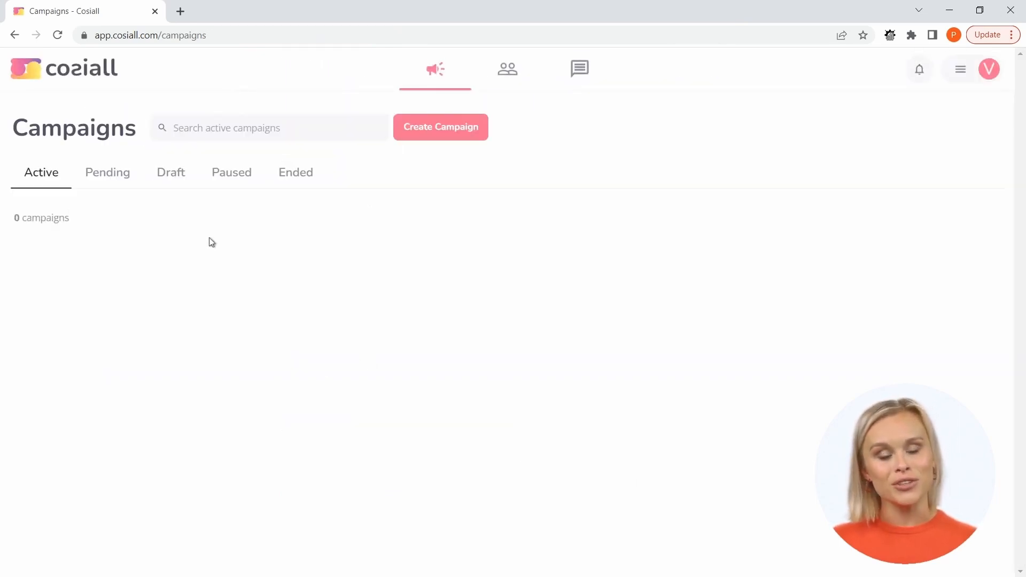
{"action": "left_click", "coordinate": [120, 183]}
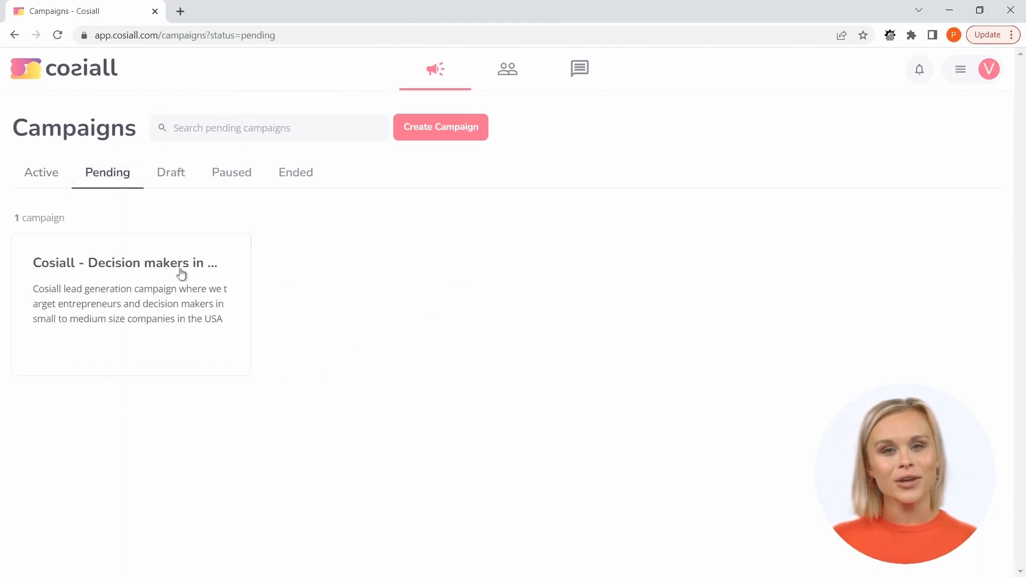